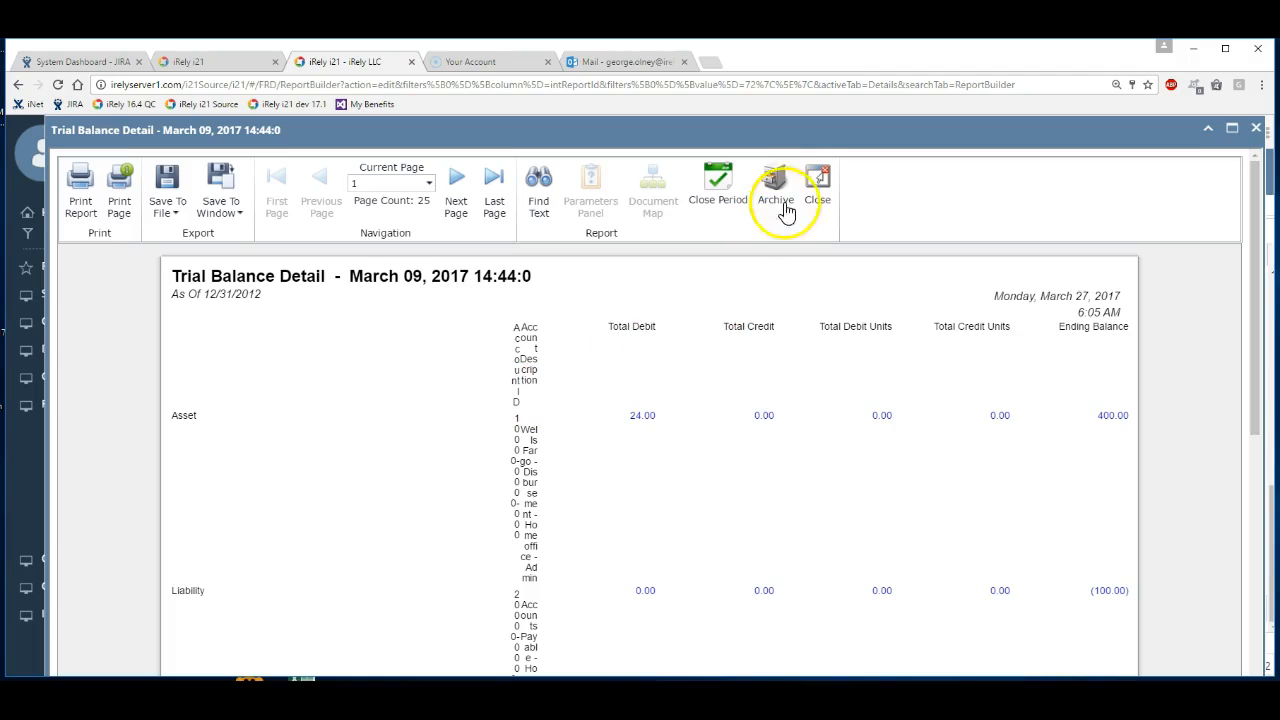
Close the report preview and open the column design used by the Trial Balance Detail report.
left_click(816, 185)
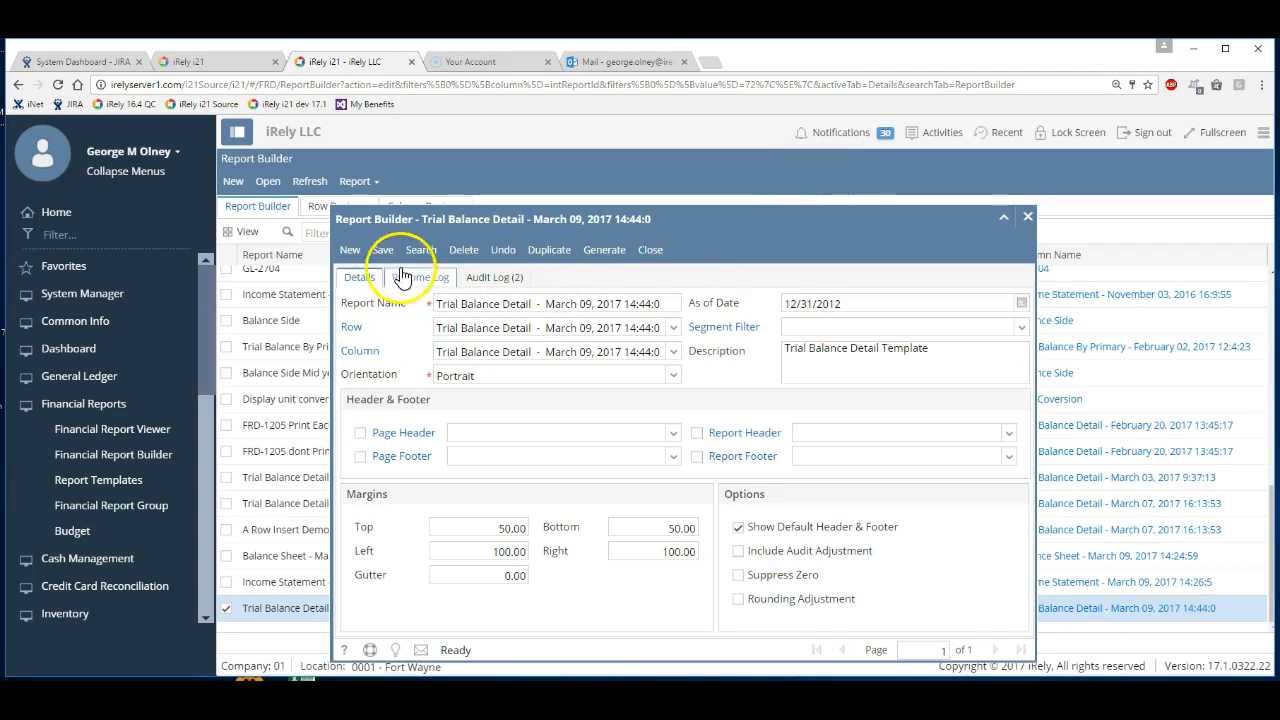
left_click_drag(458, 230, 471, 187)
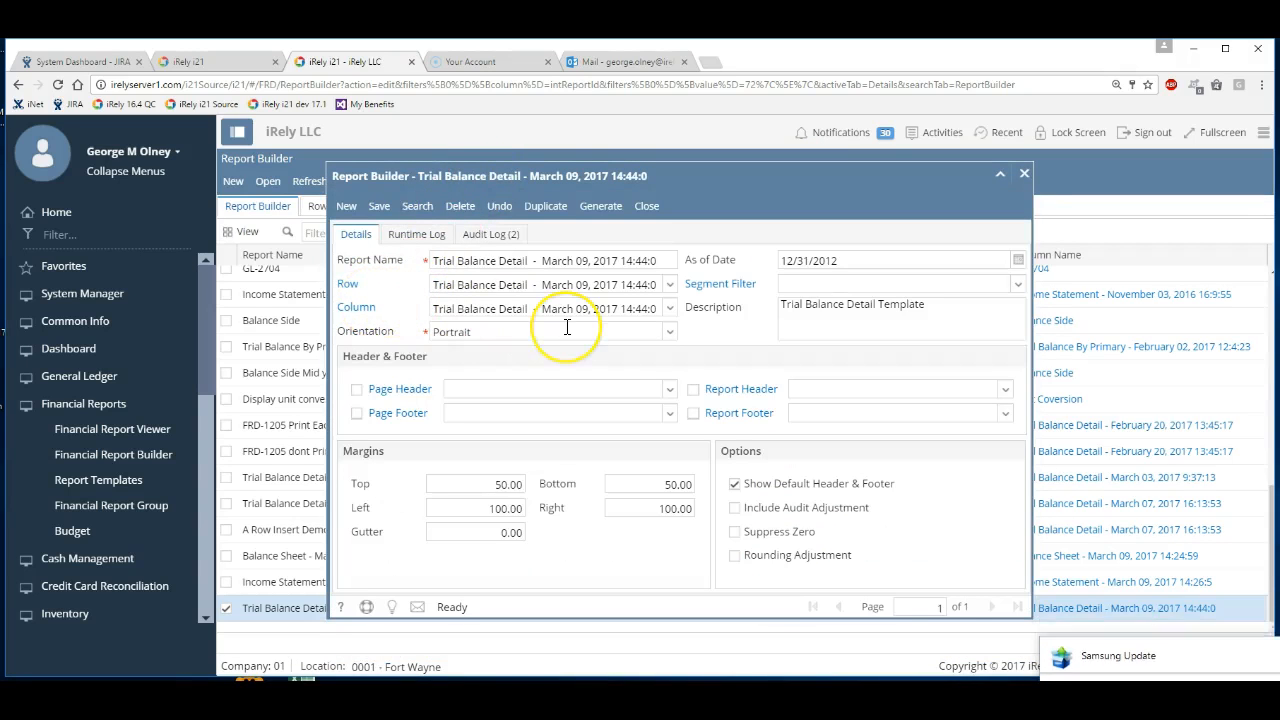
left_click(362, 316)
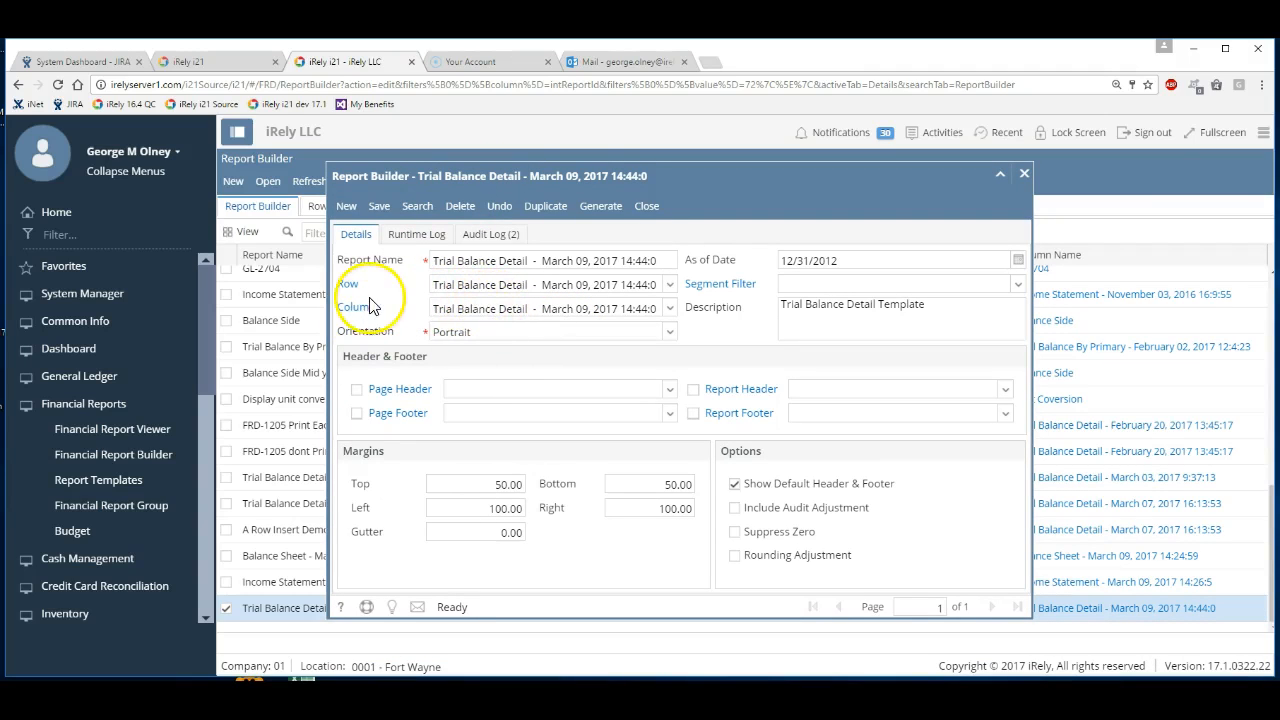
left_click(370, 316)
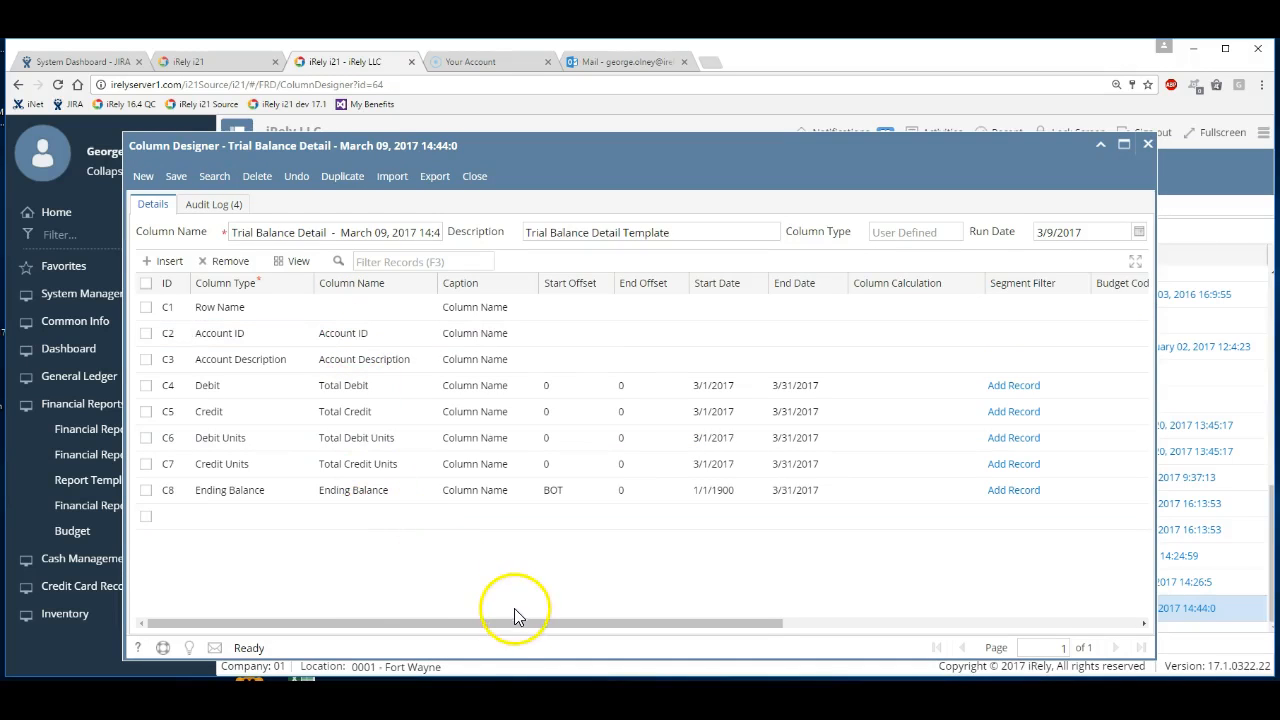
Remove the Row Name column from the Trial Balance Detail column design.
left_click_drag(520, 623, 829, 665)
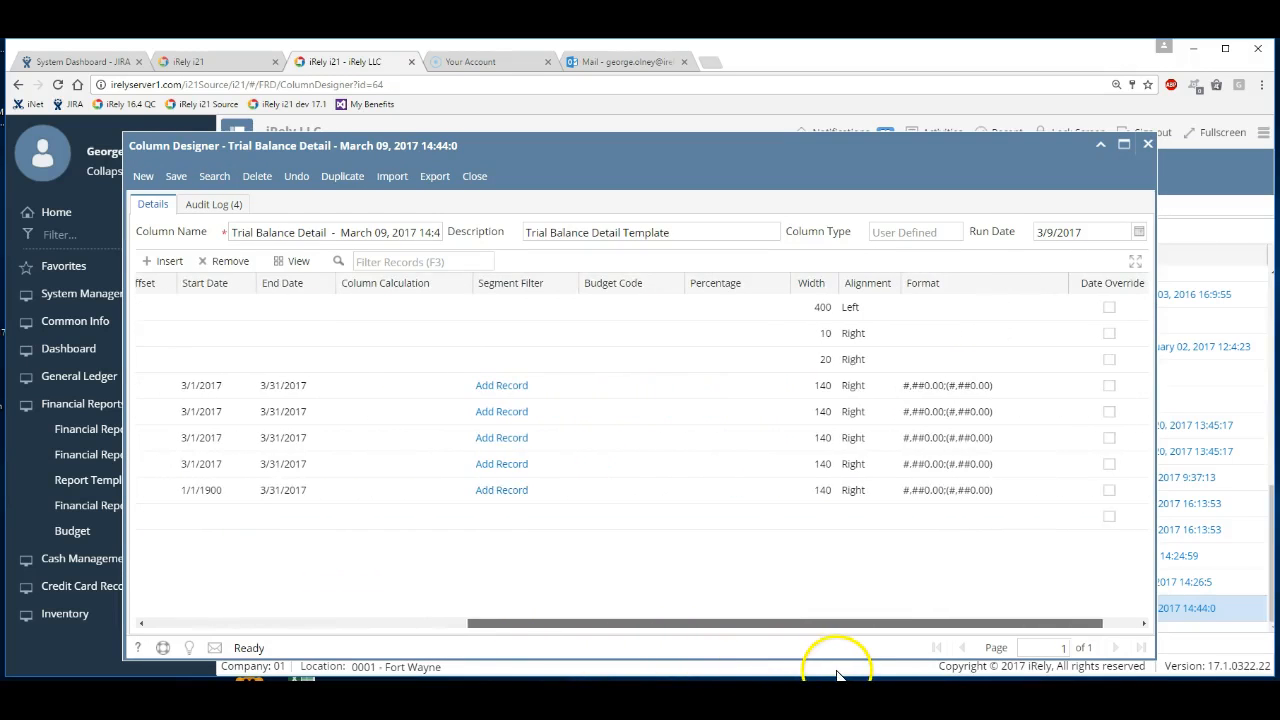
left_click(840, 490)
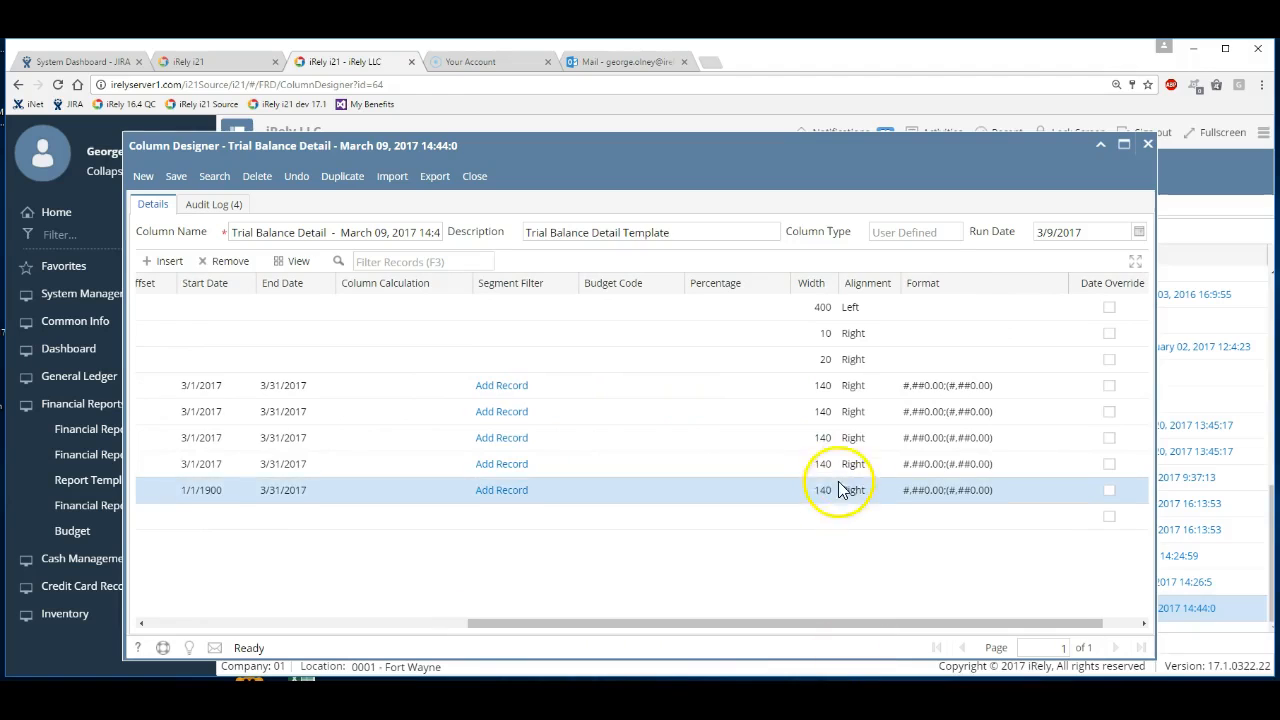
left_click(826, 336)
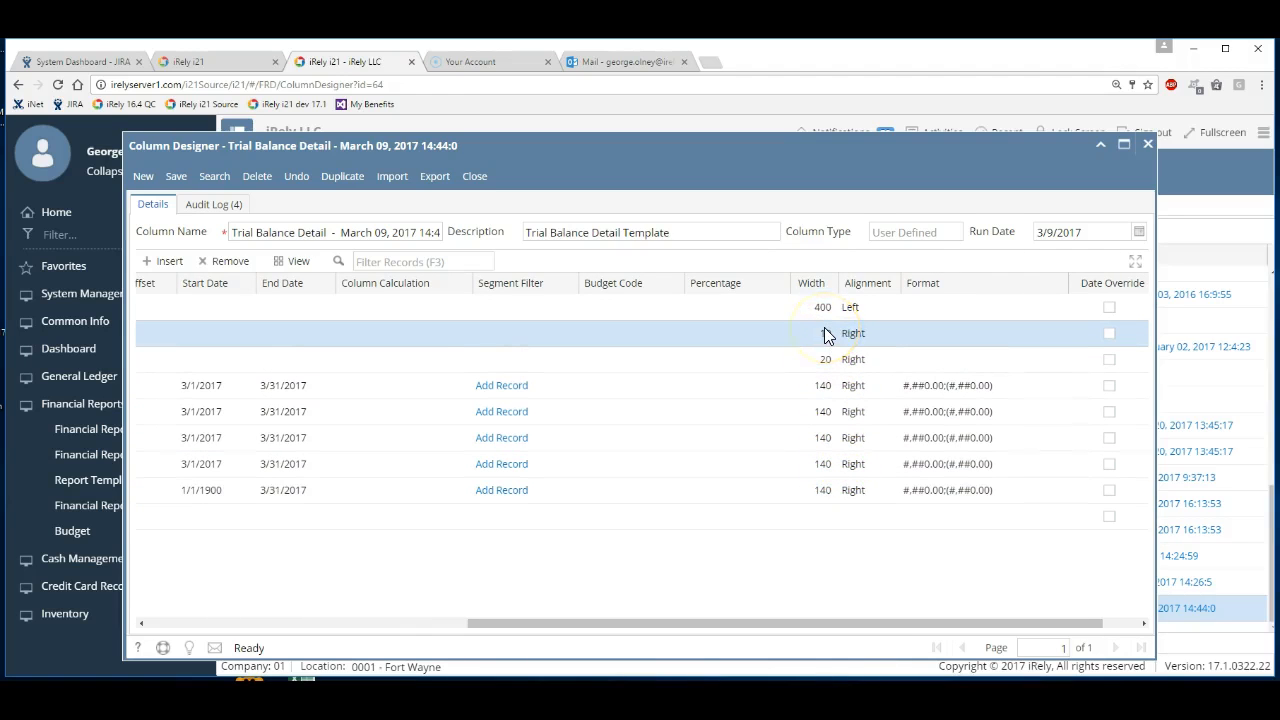
left_click(856, 361)
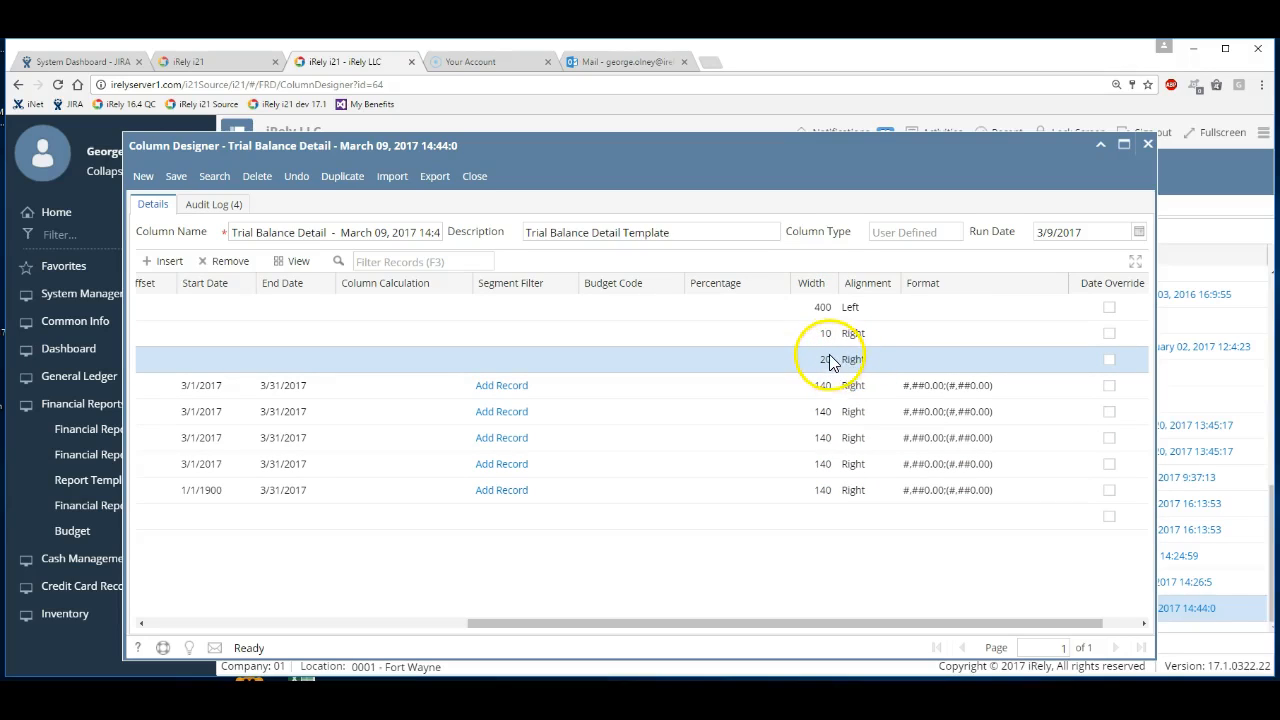
key("Up")
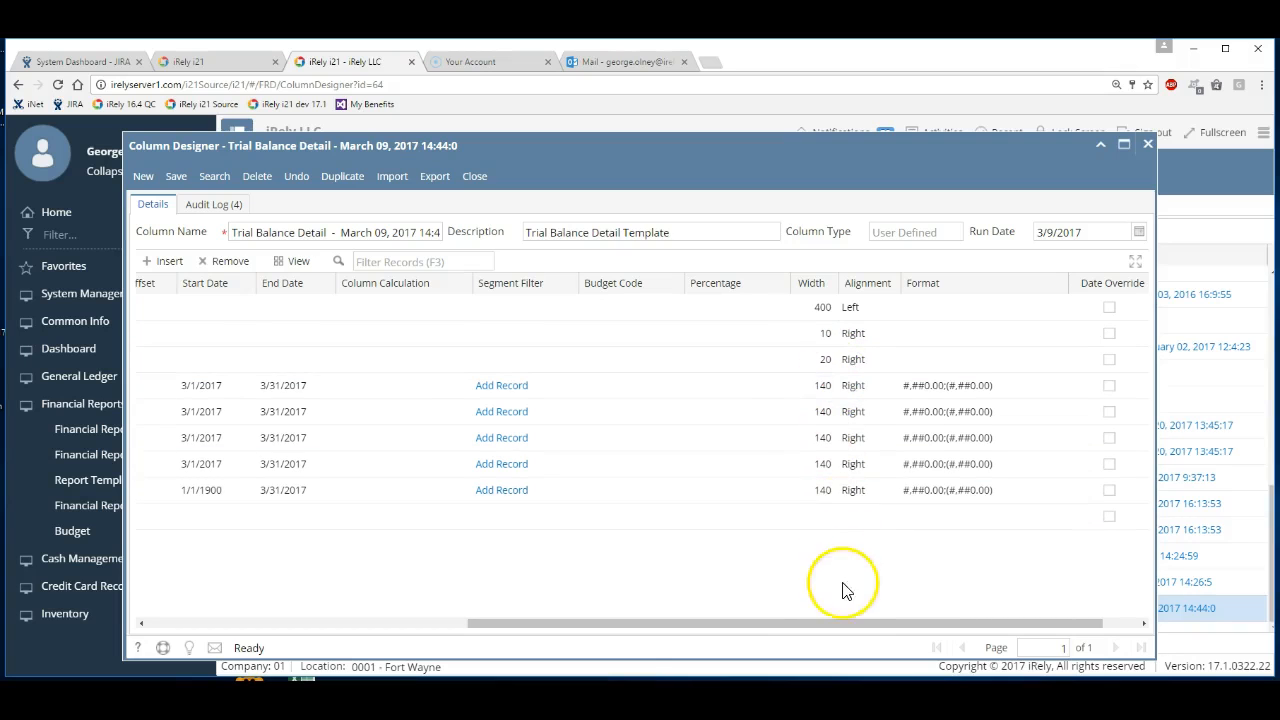
left_click_drag(839, 618, 666, 614)
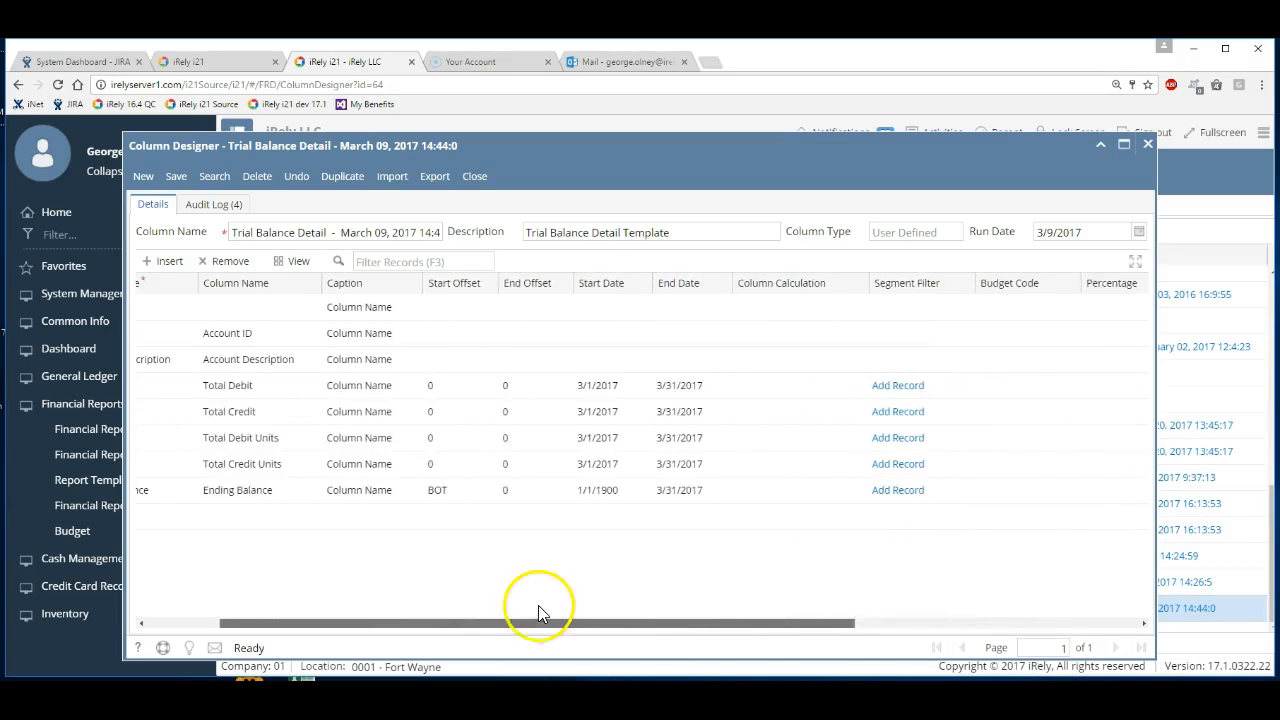
left_click_drag(538, 605, 493, 602)
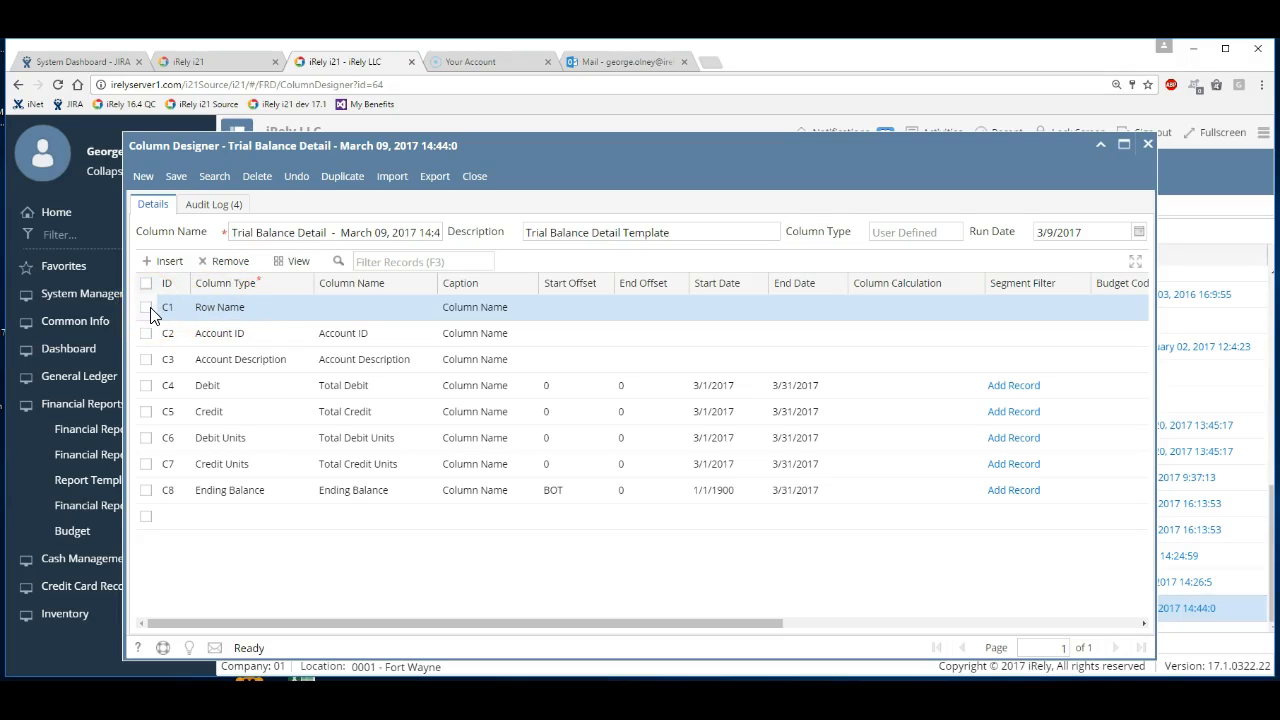
left_click(237, 268)
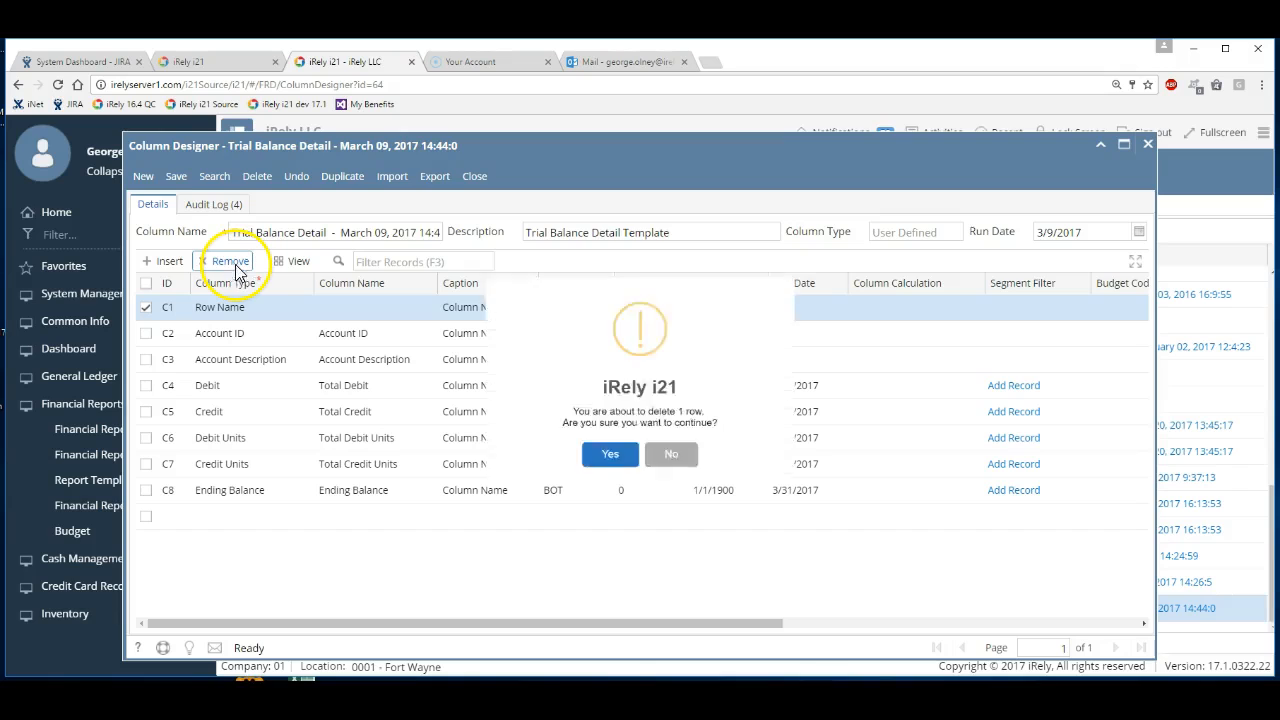
left_click(586, 494)
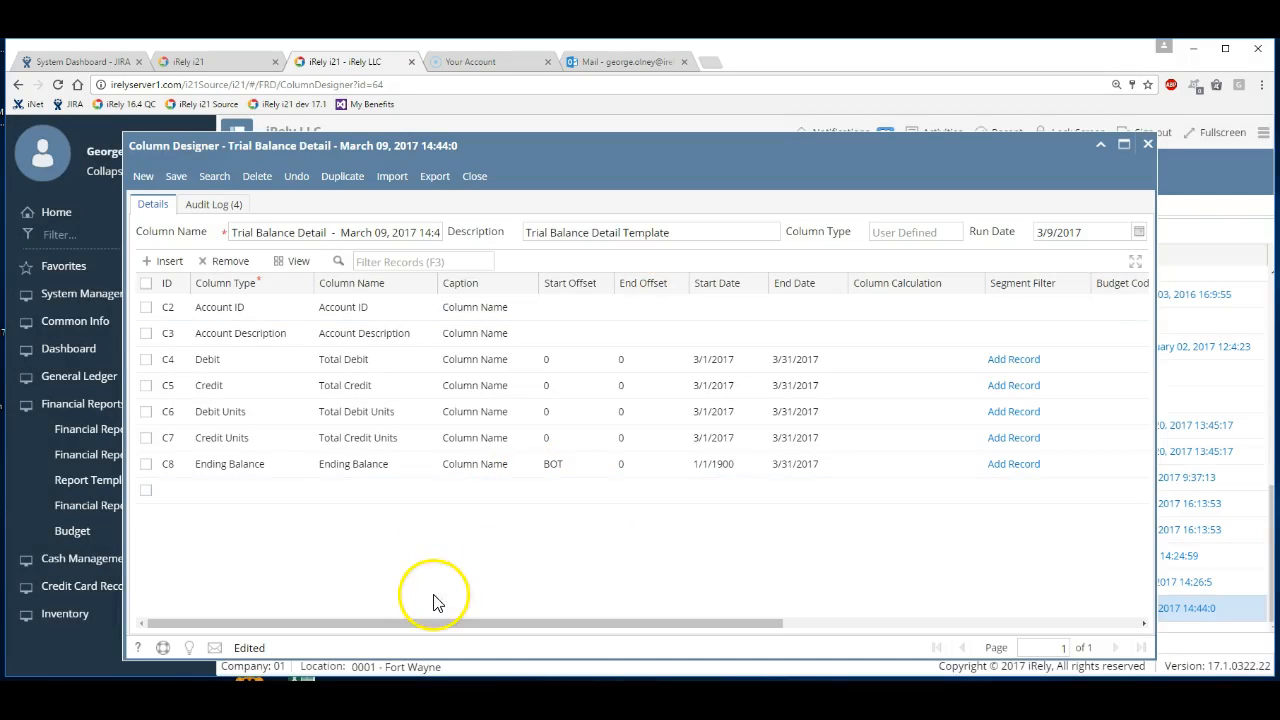
Set the width of both the Account ID and Account Description columns to 140.
left_click_drag(485, 622, 742, 645)
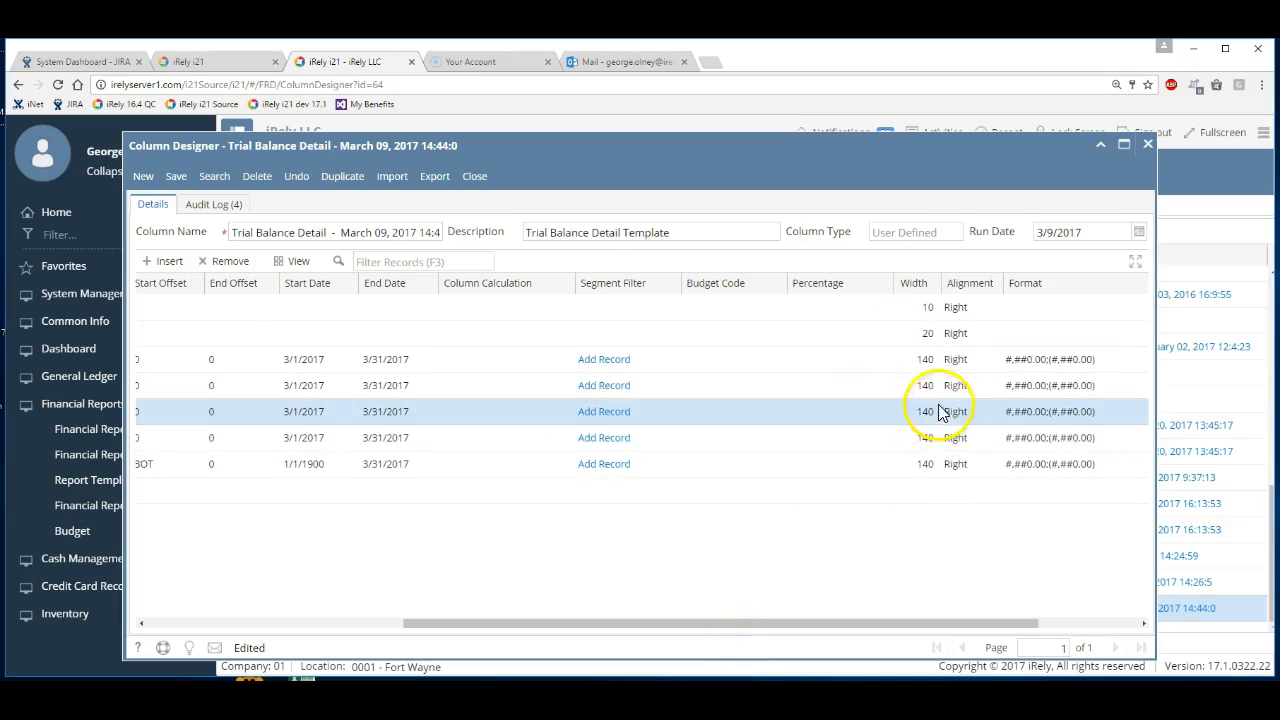
left_click_drag(749, 626, 255, 650)
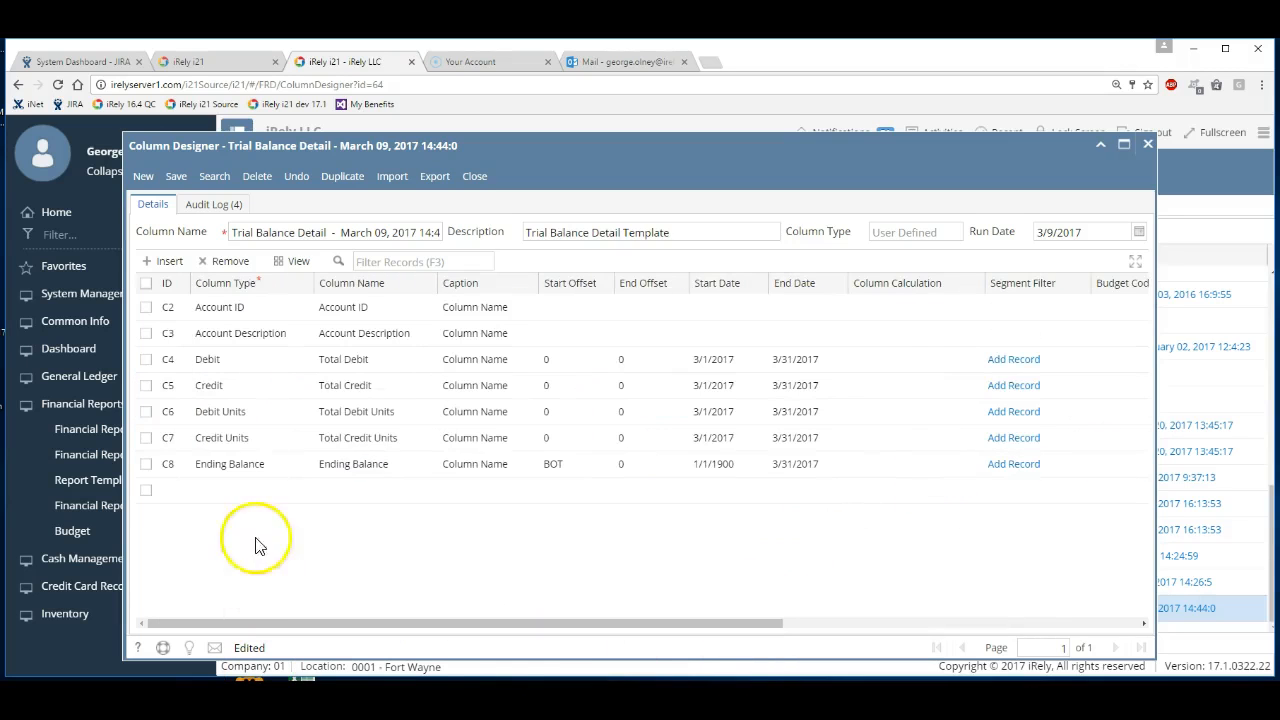
left_click(252, 318)
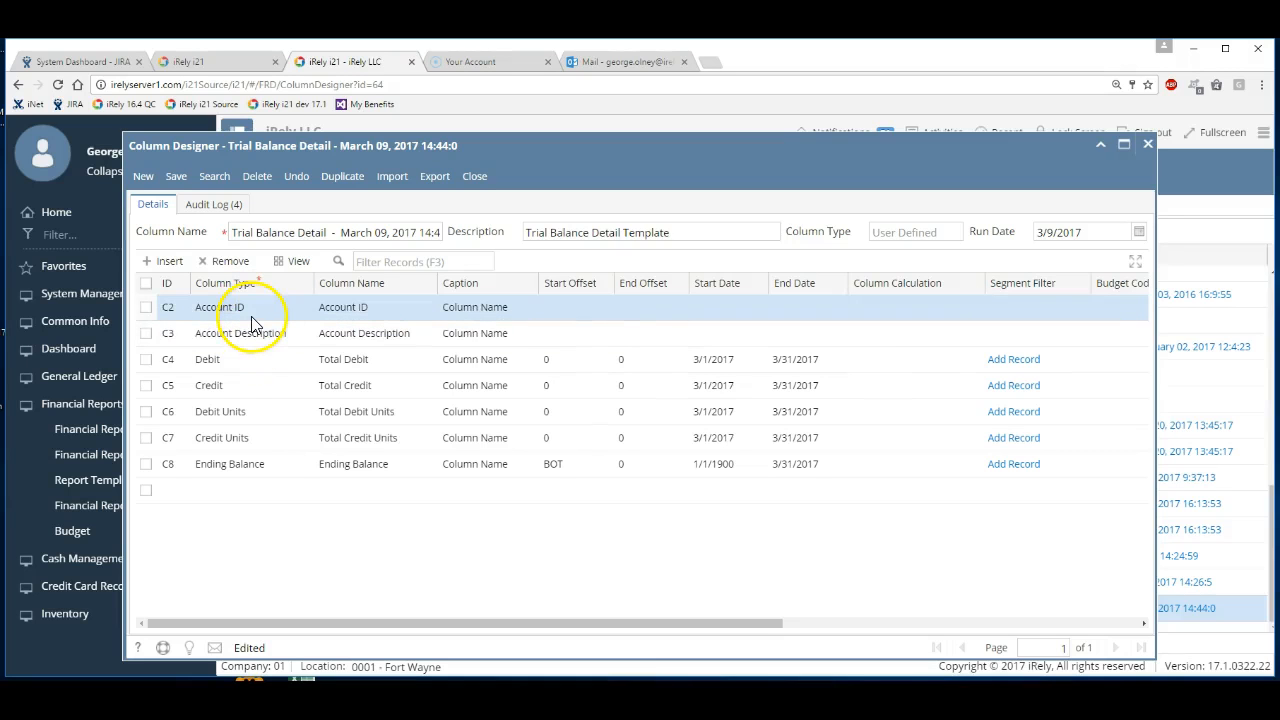
left_click_drag(571, 624, 883, 636)
left_click(774, 376)
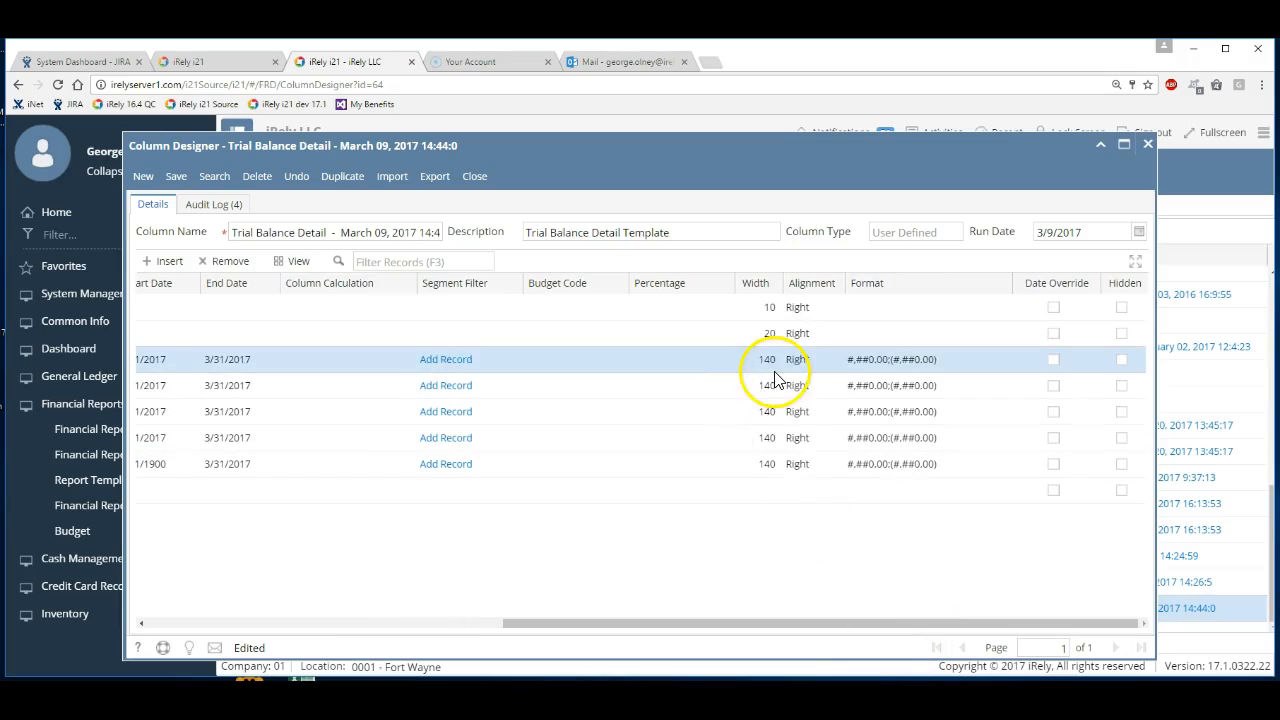
left_click(771, 366)
left_click(770, 335)
left_click(765, 310)
left_click(766, 317)
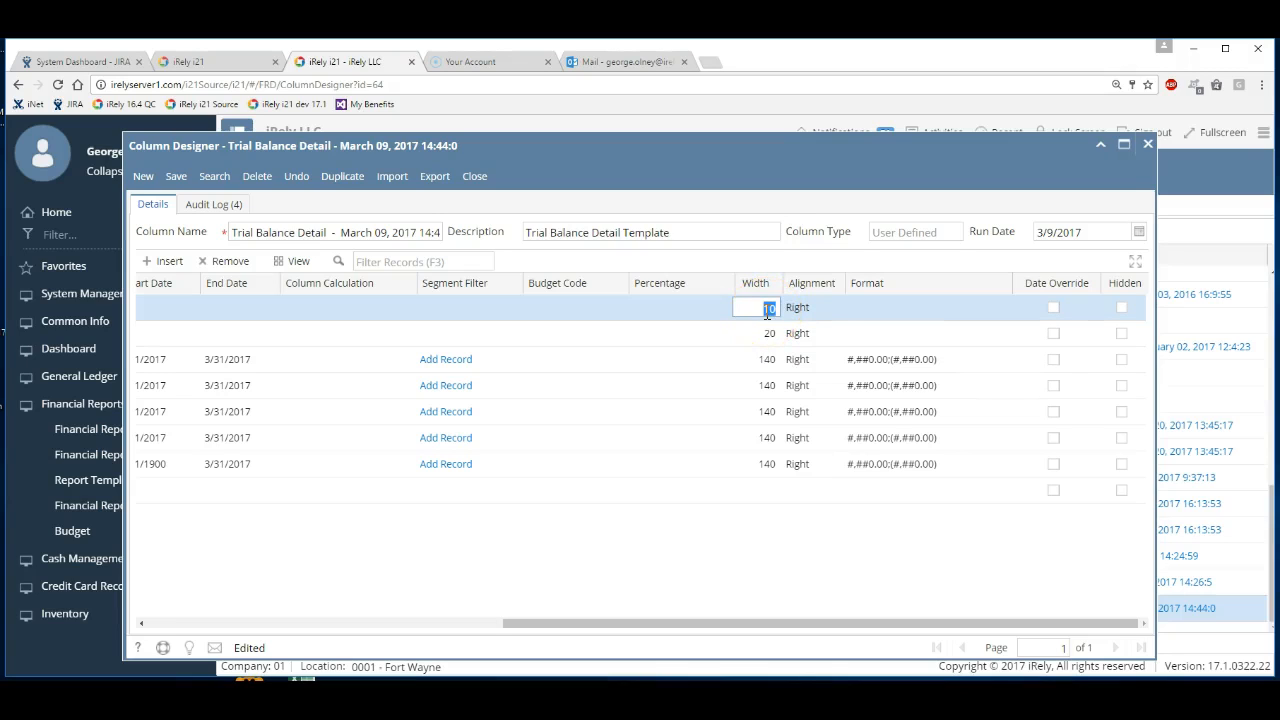
type("140")
left_click(770, 333)
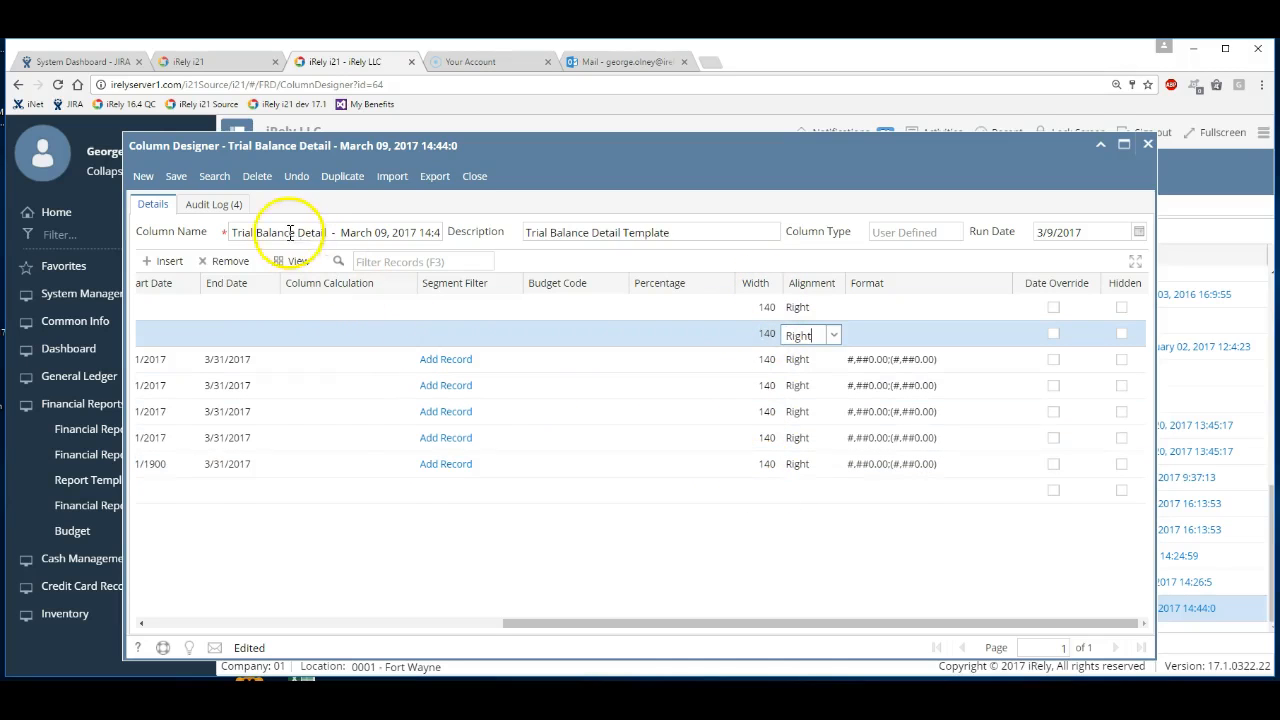
Save the column design and generate the Trial Balance Detail report to preview the column layout.
left_click(175, 177)
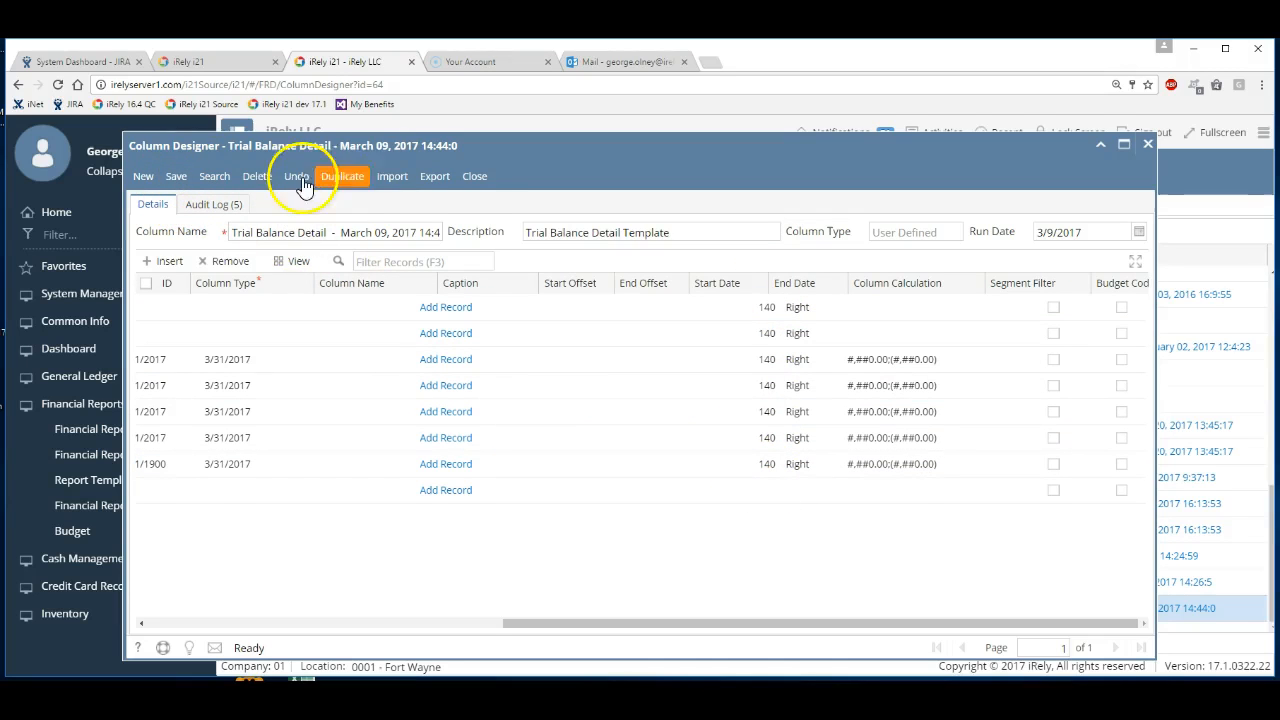
left_click(474, 177)
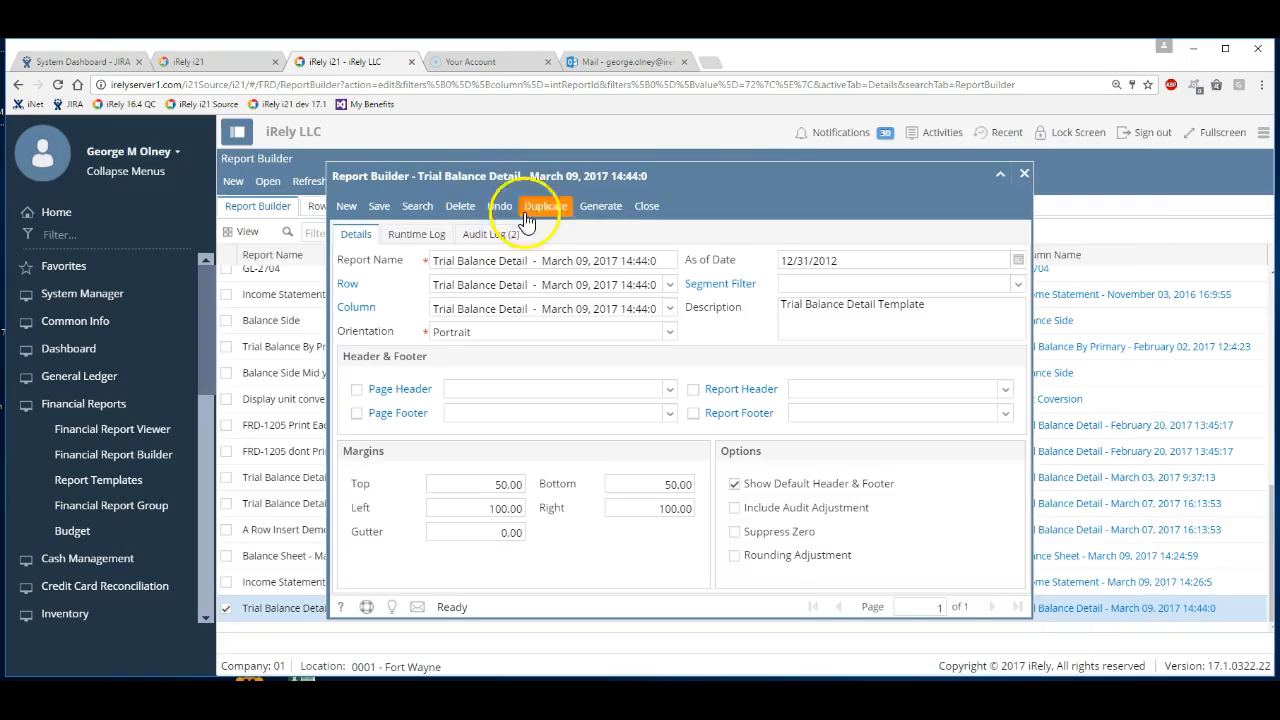
left_click(601, 206)
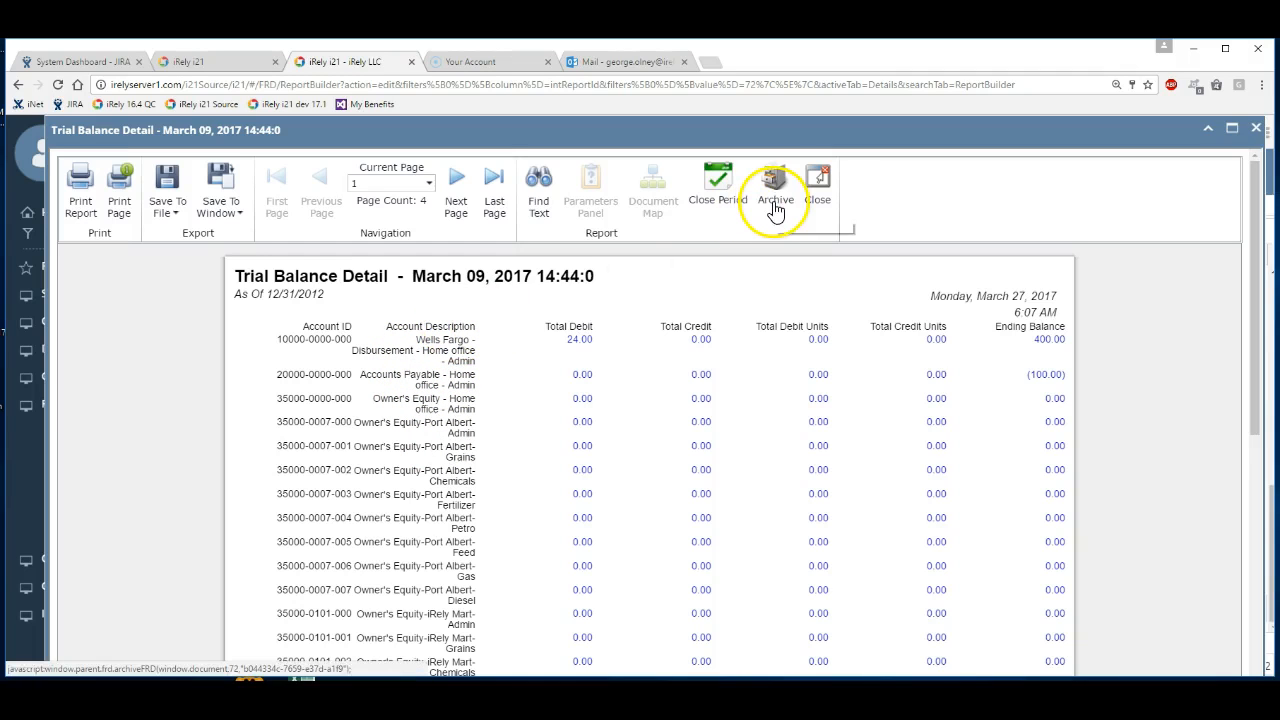
left_click(818, 184)
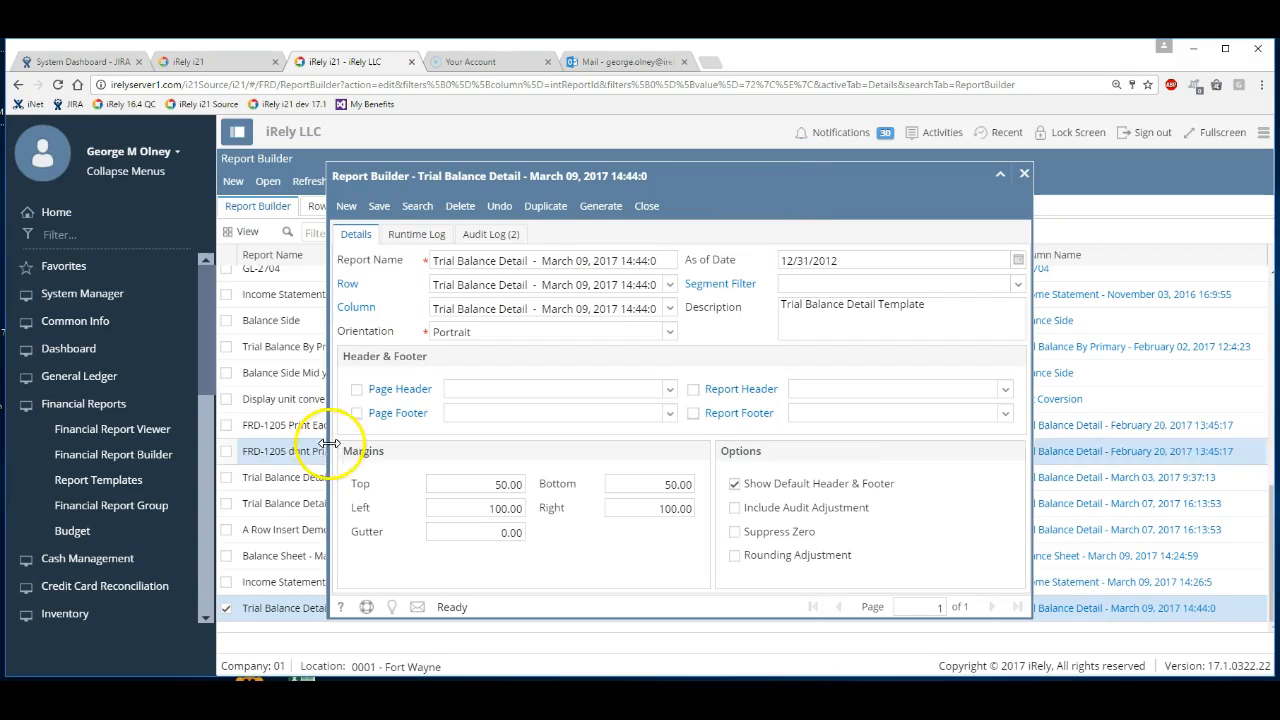
Set the Account Description column's width to 300 and save the column design.
left_click(355, 308)
left_click_drag(675, 622, 990, 622)
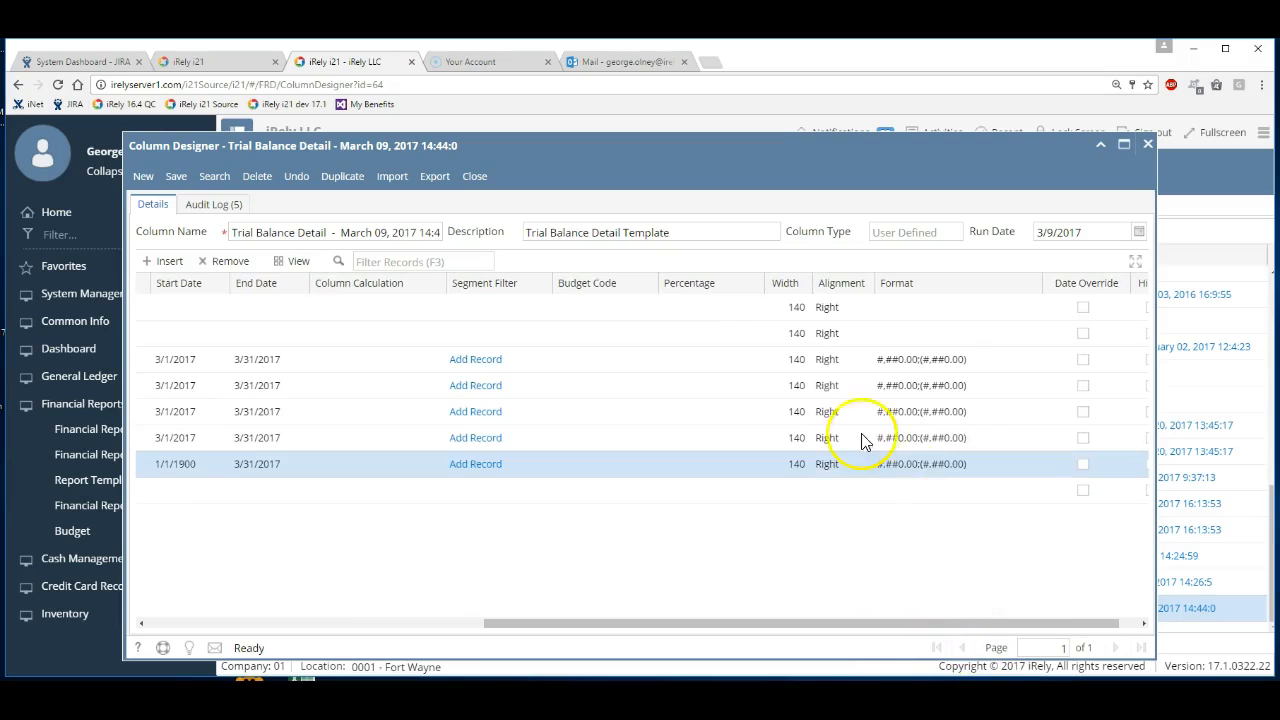
left_click_drag(724, 632, 352, 623)
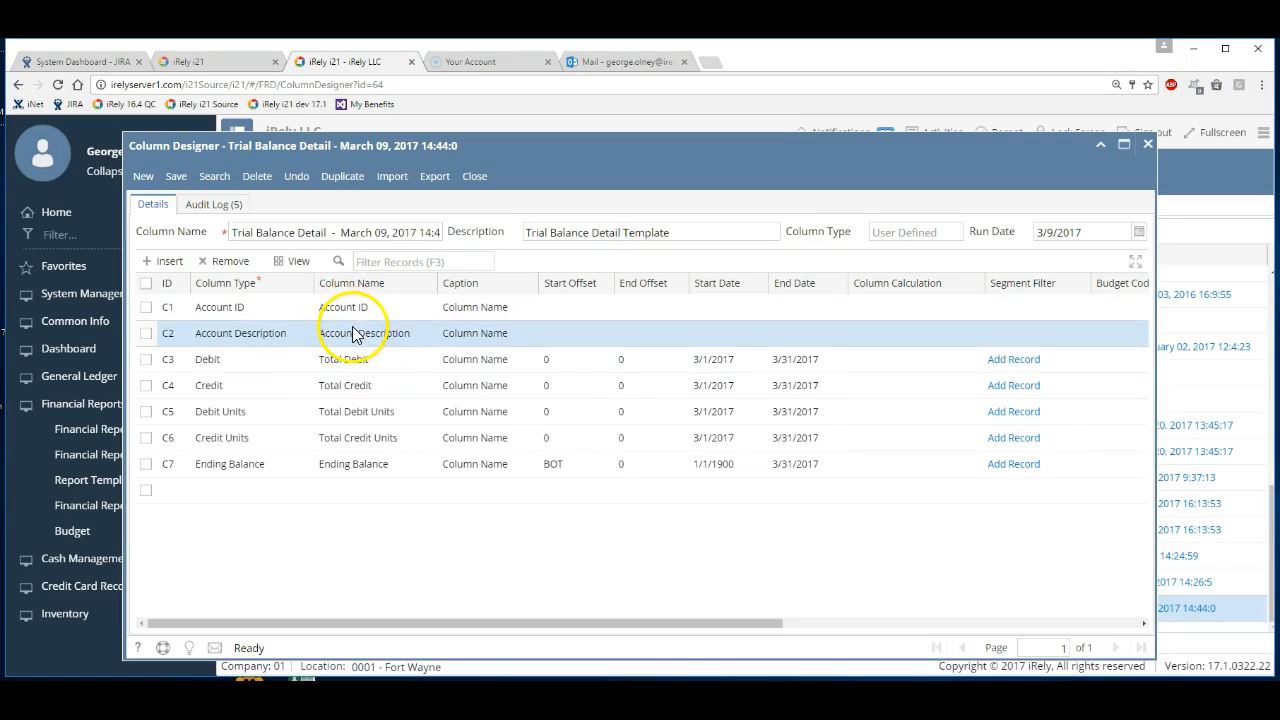
left_click_drag(709, 625, 1010, 614)
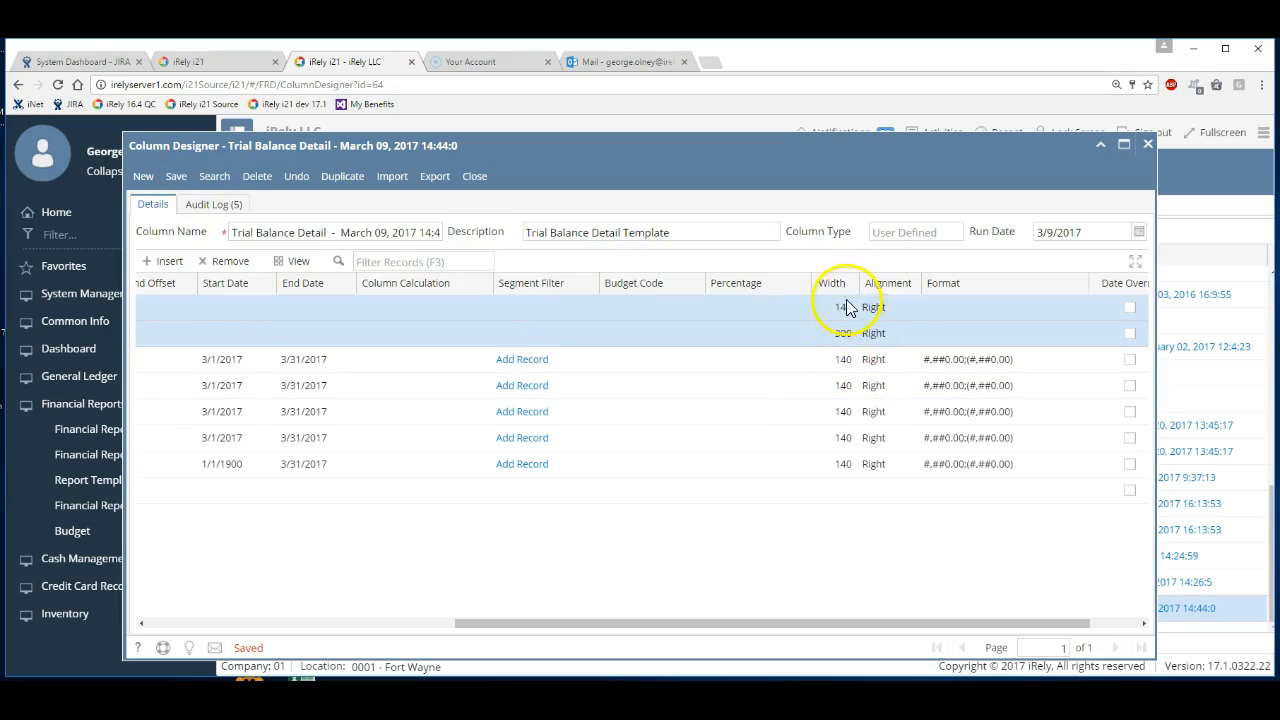
left_click(476, 177)
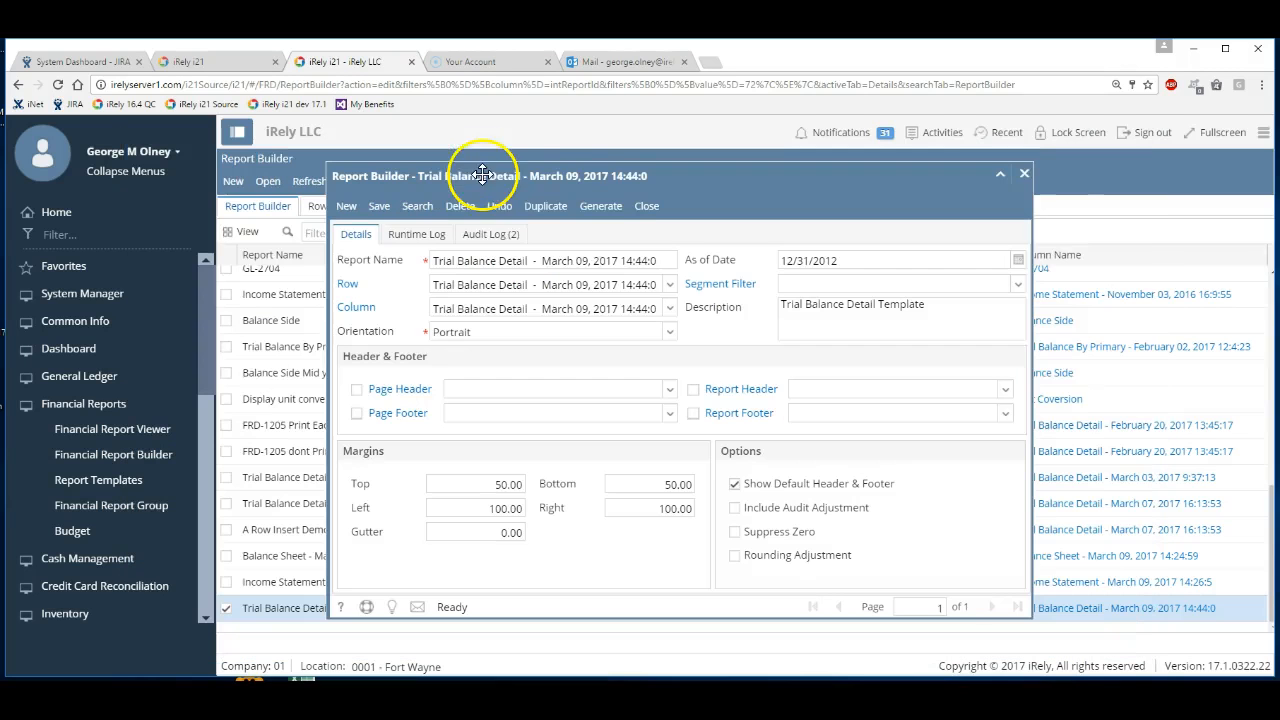
Generate the report again and review how the account descriptions fit in their column.
left_click(617, 206)
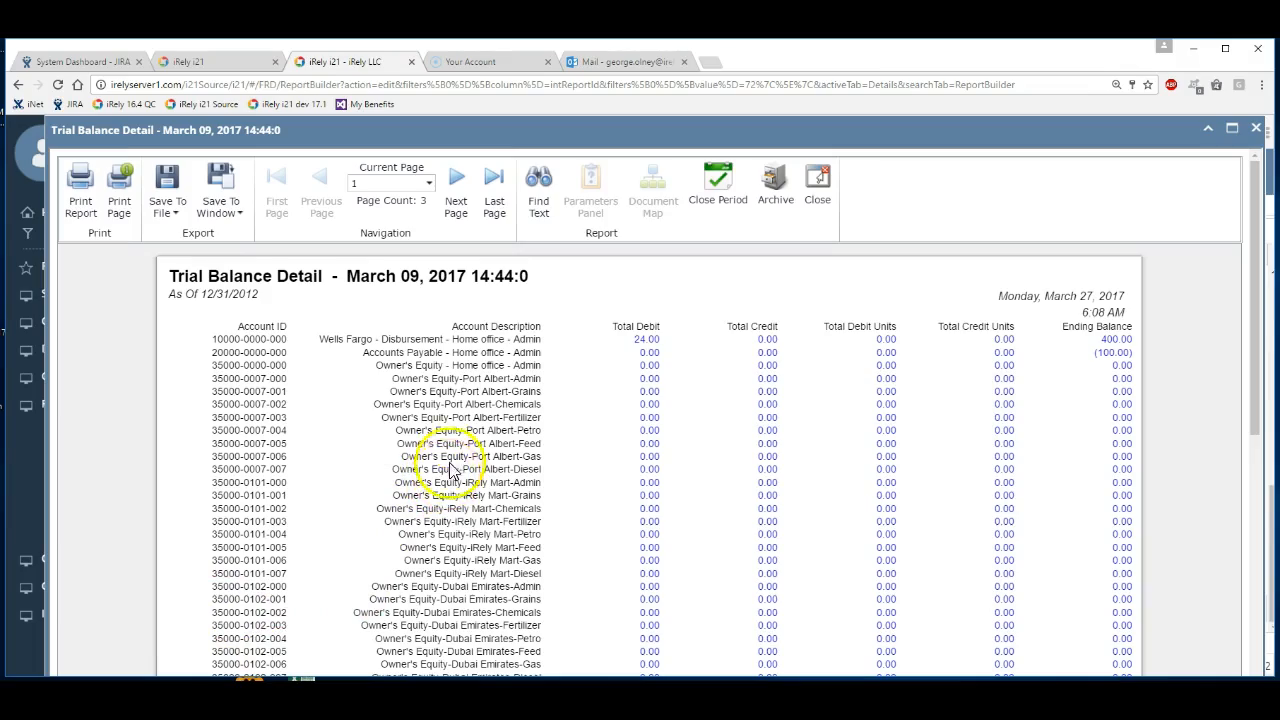
scroll(470, 478, "down", 5)
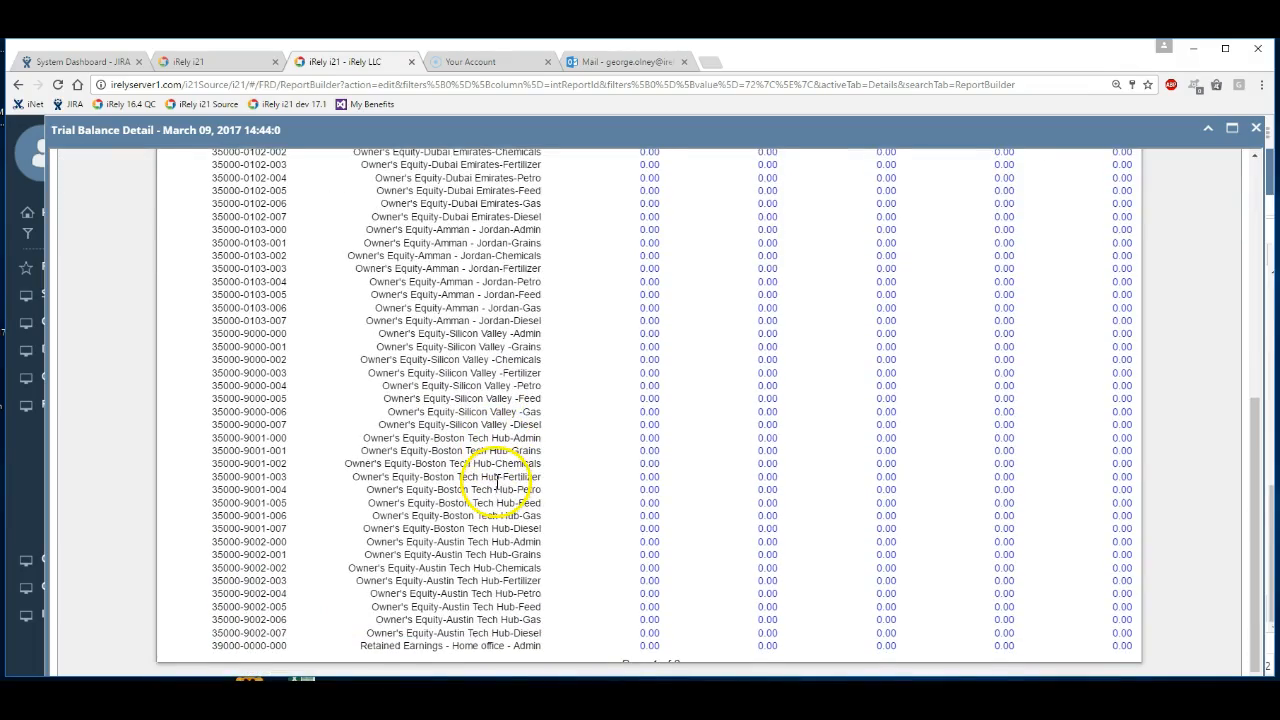
scroll(497, 483, "up", 5)
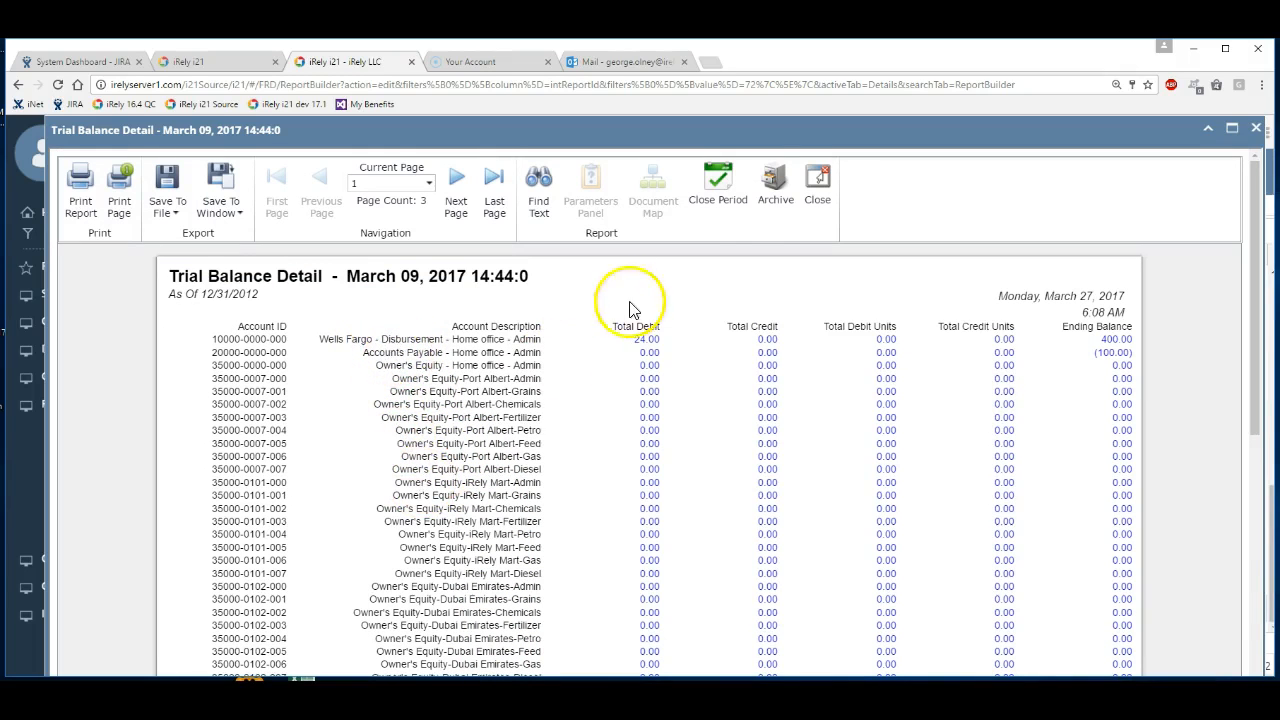
left_click(818, 180)
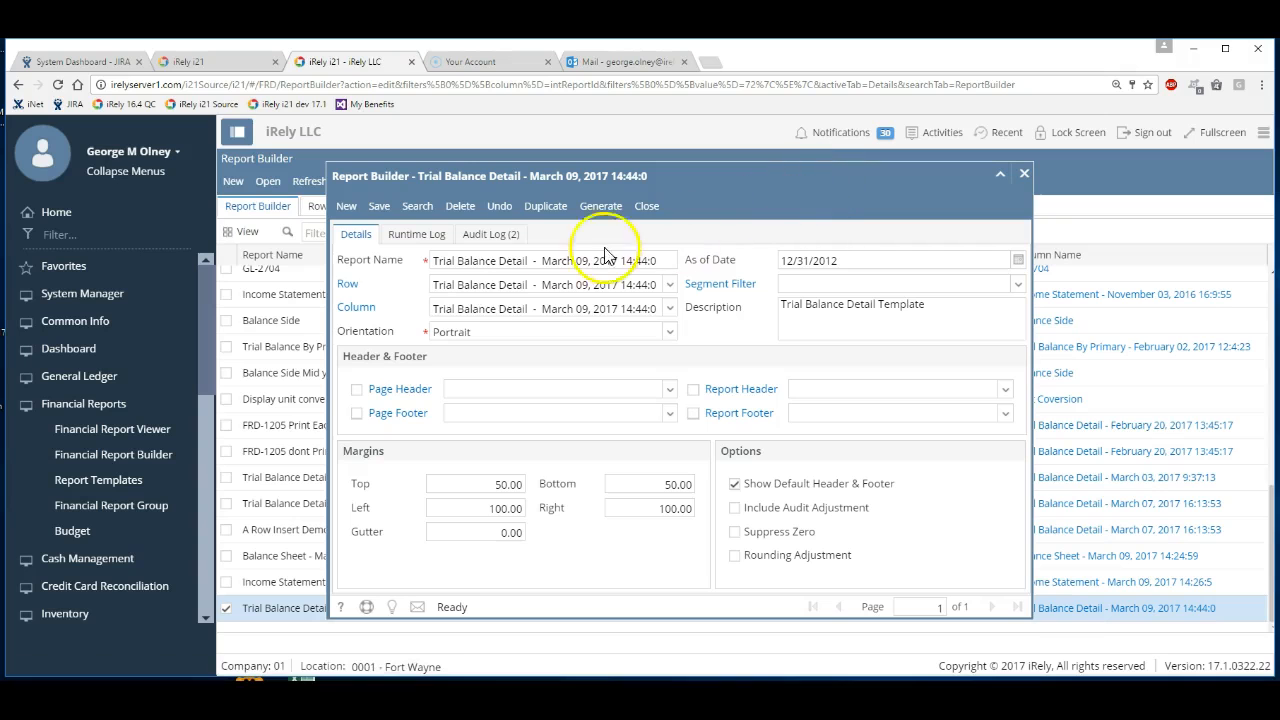
Change the Account Description column's alignment to Left and save the column design.
left_click(358, 309)
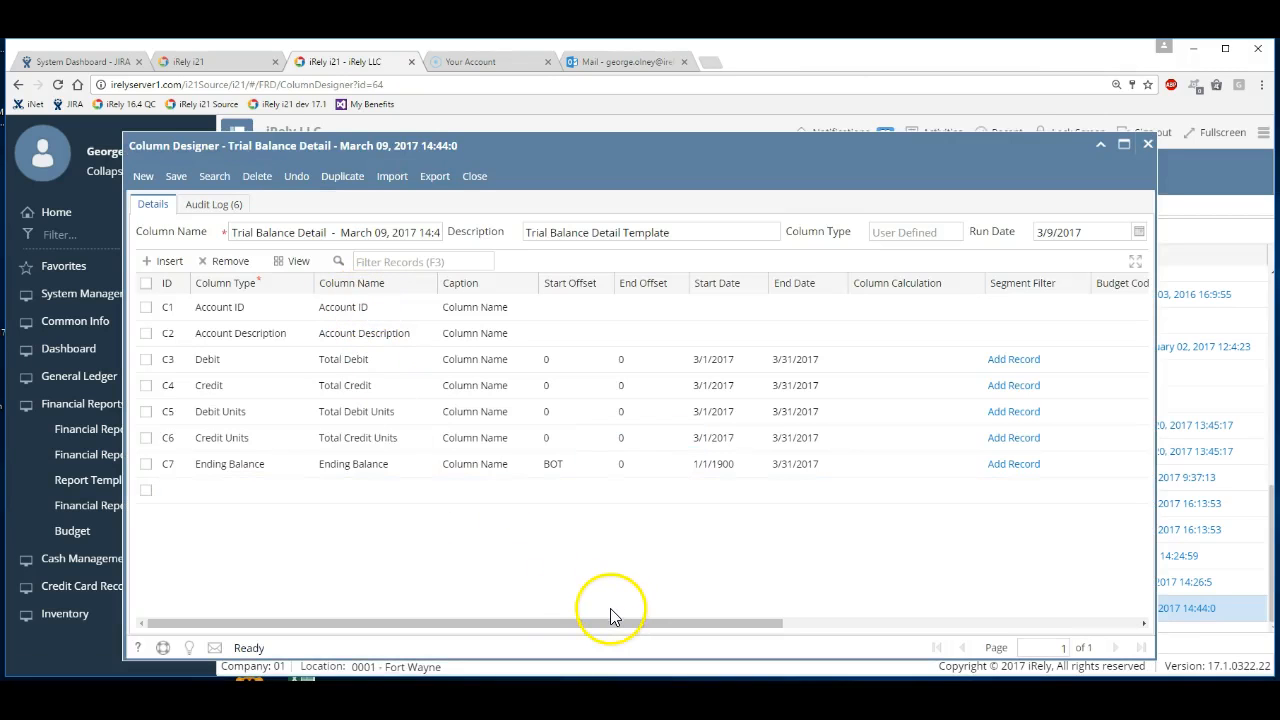
left_click_drag(625, 622, 985, 665)
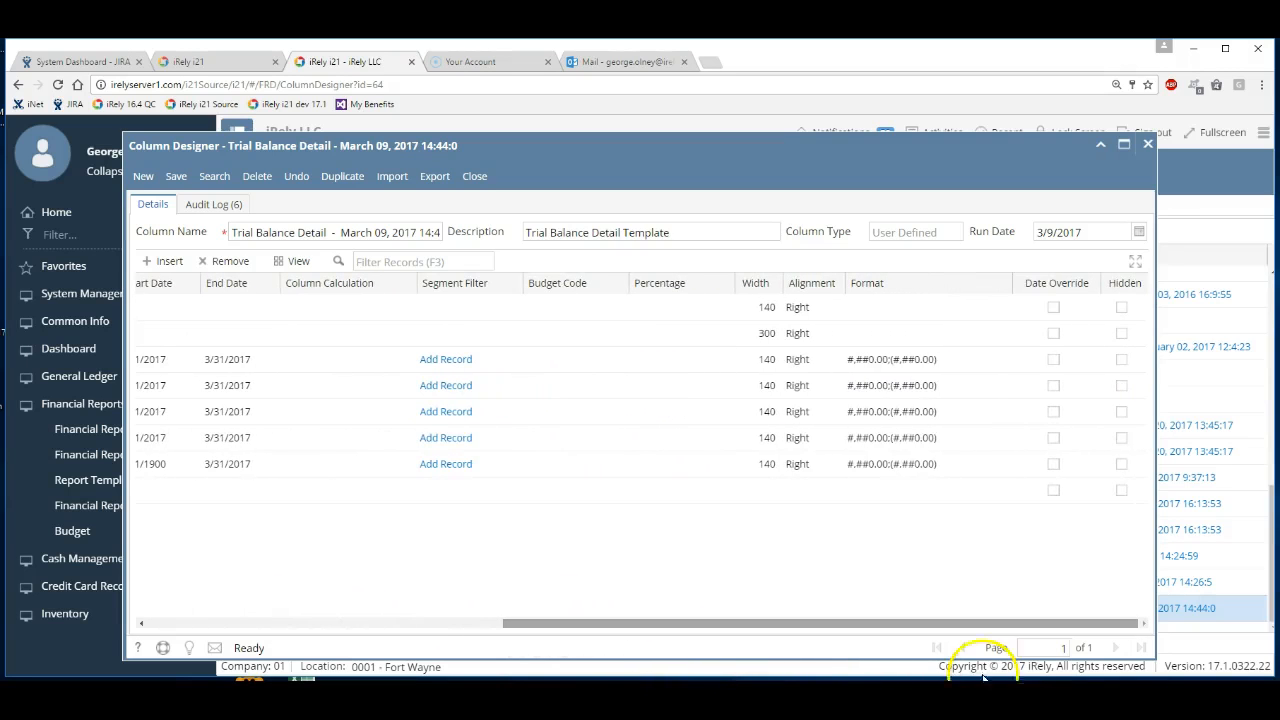
left_click(822, 330)
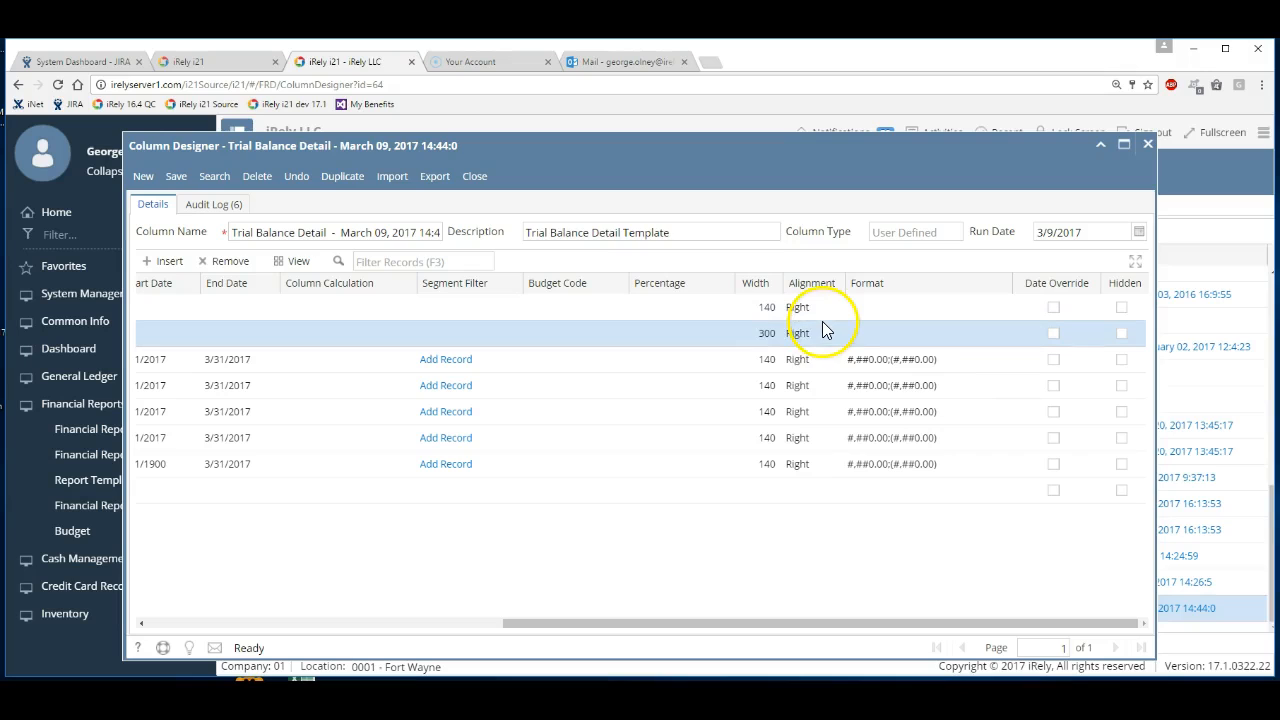
left_click(849, 339)
left_click(839, 338)
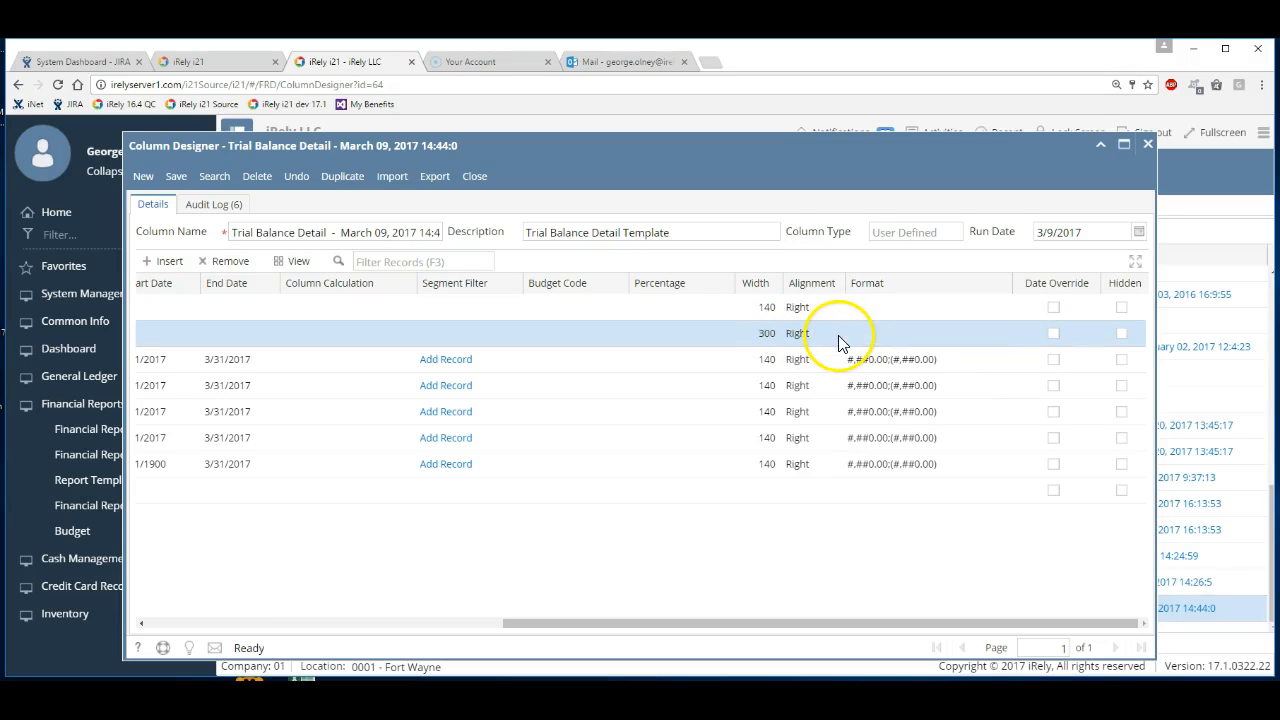
left_click(838, 338)
left_click(824, 380)
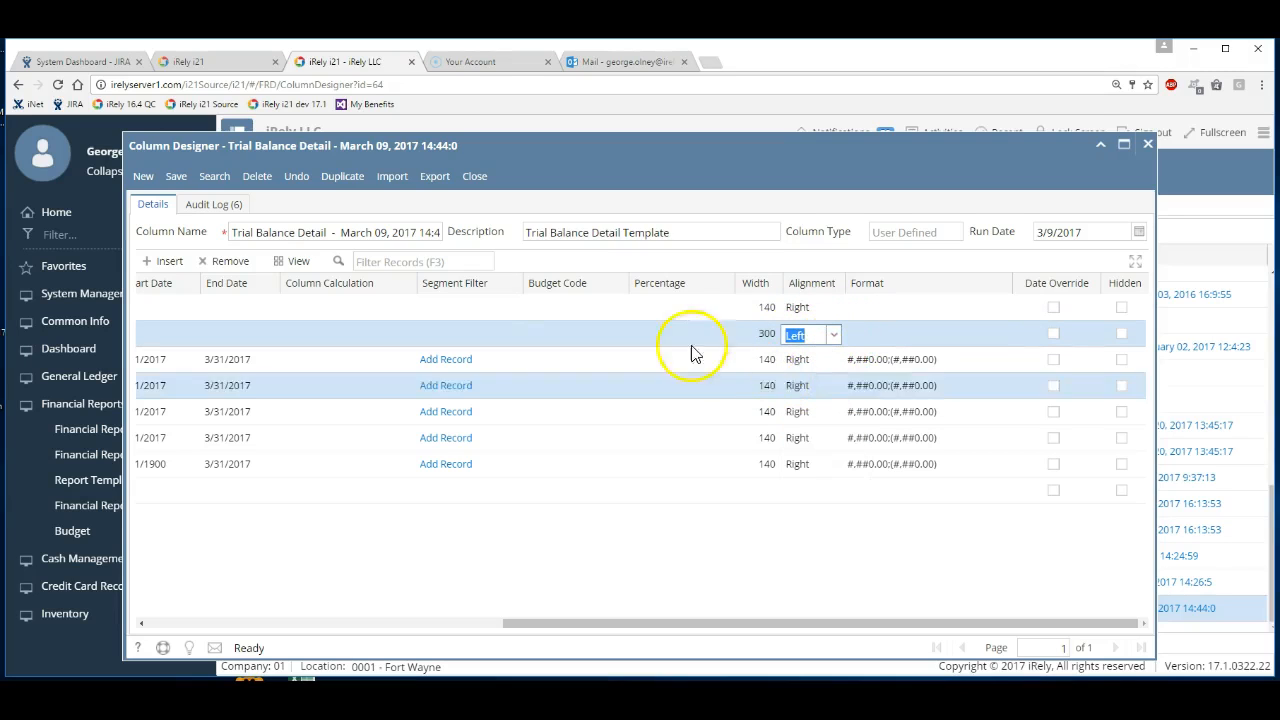
left_click(187, 178)
left_click(474, 176)
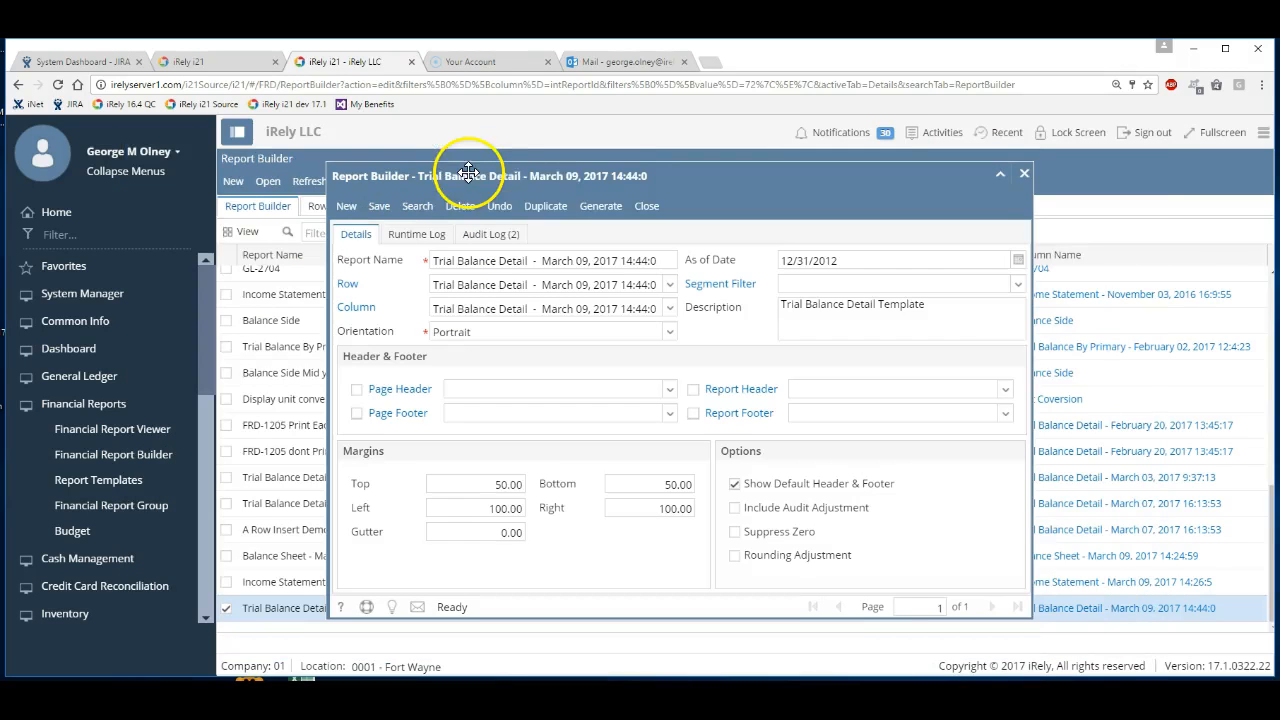
Regenerate the Trial Balance Detail report and review the alignment of the account descriptions.
left_click(600, 206)
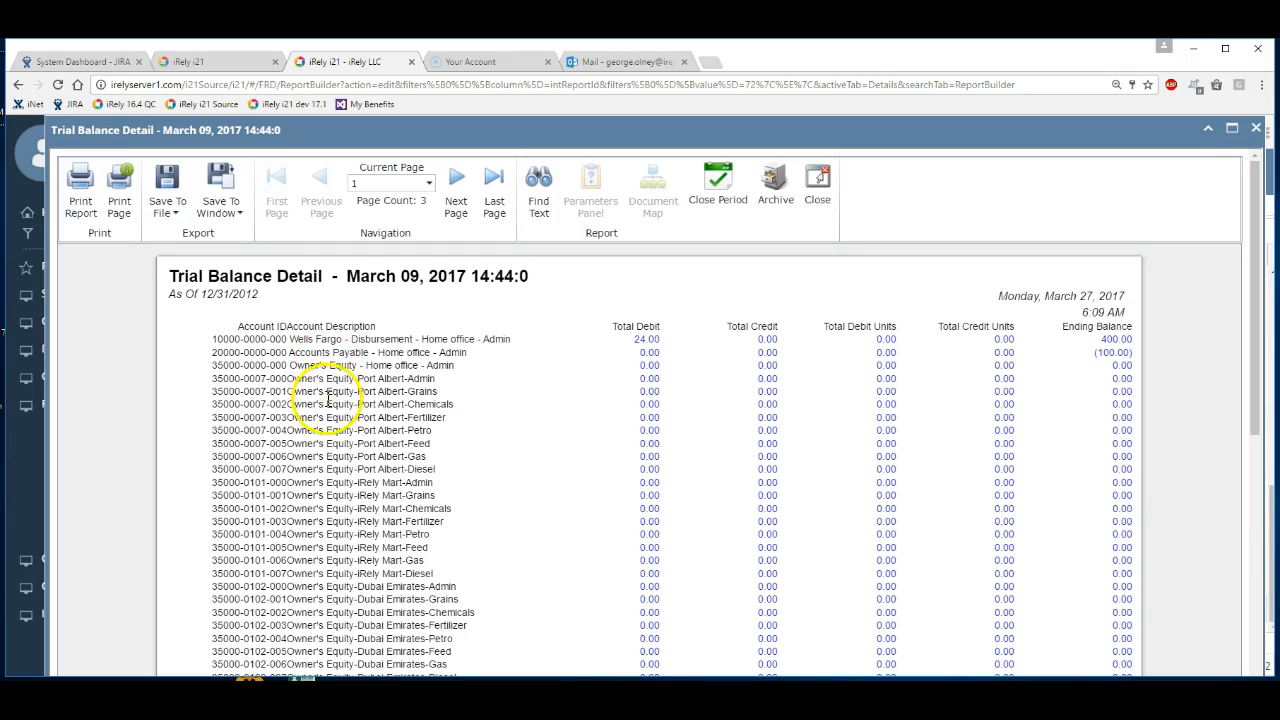
scroll(352, 465, "down", 5)
scroll(355, 466, "up", 5)
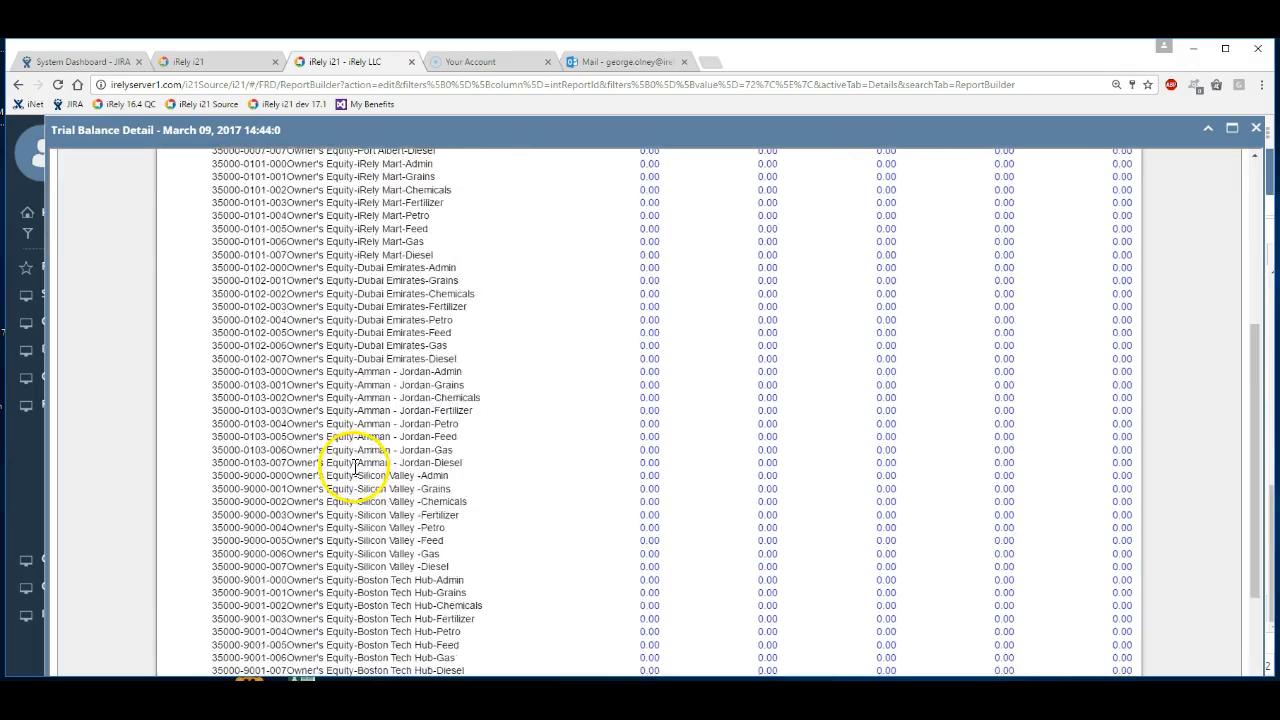